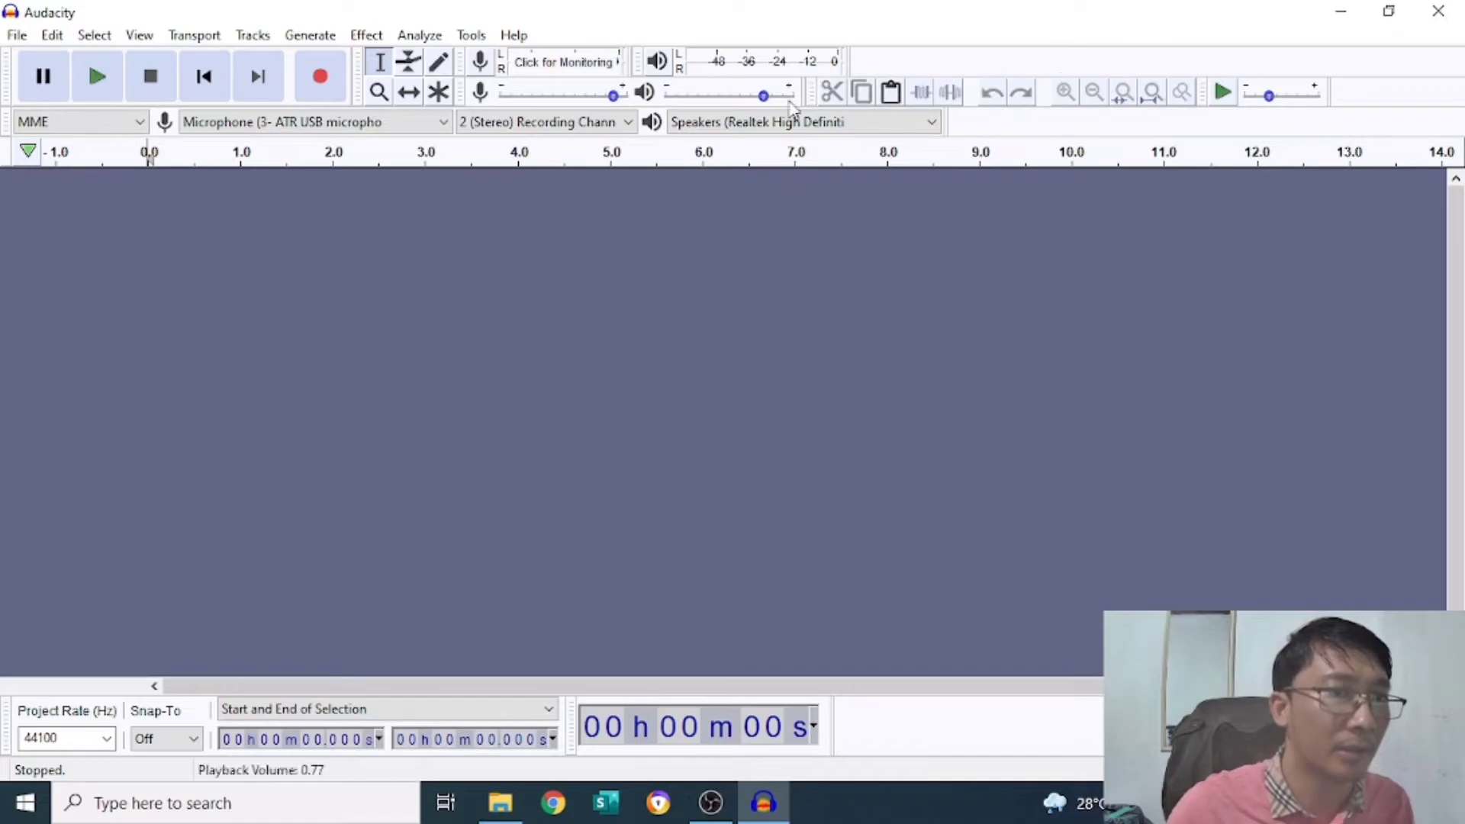
Step: Import "Brother Louie - Modern Talking.mp3" and "creative voice 1.mp3" from the desktop folder AUDACITY FILES FOR DEMO
{"action": "left_click", "coordinate": [19, 35]}
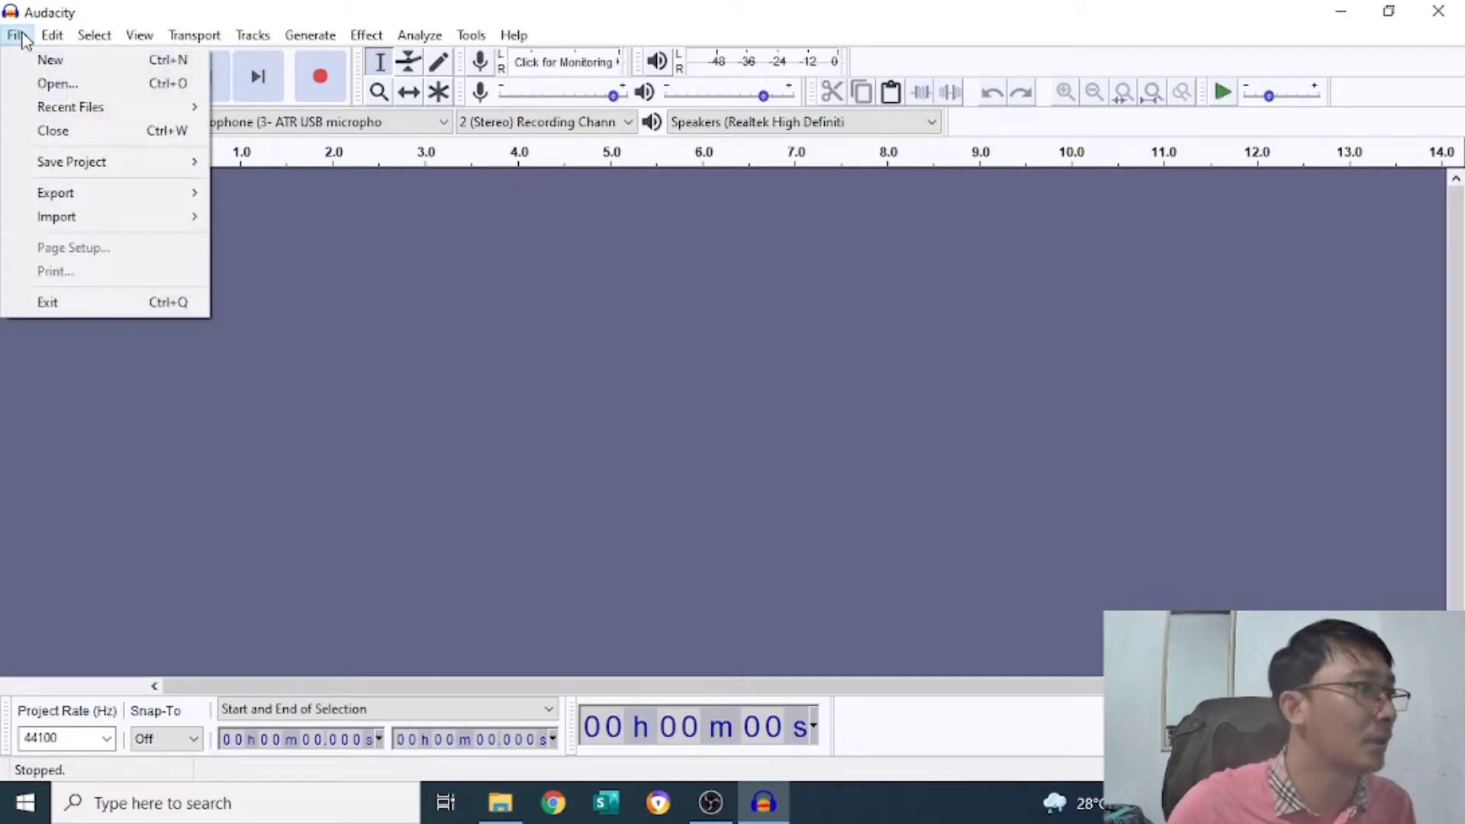
{"action": "mouse_move", "coordinate": [47, 214]}
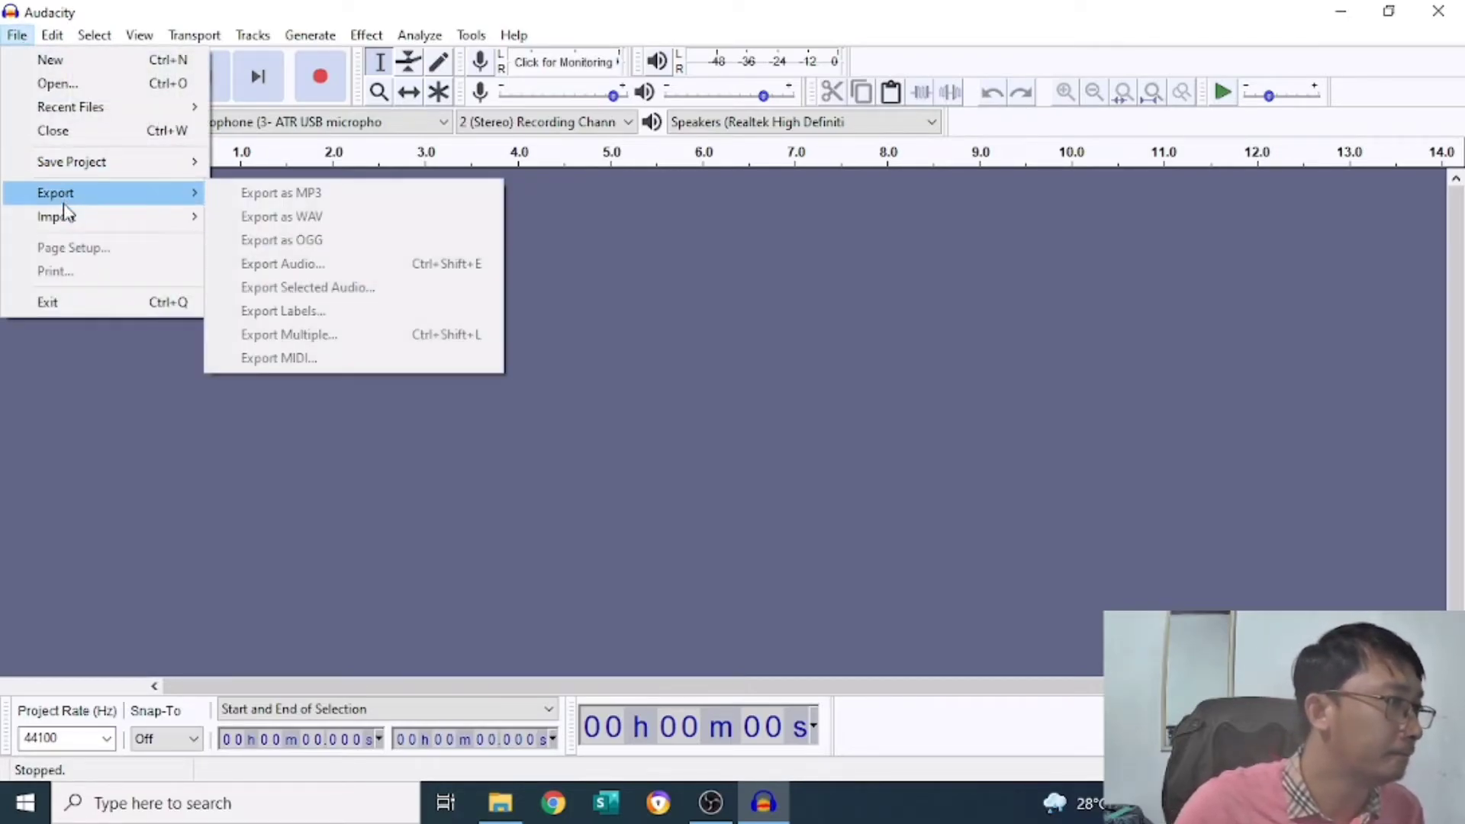
{"action": "left_click", "coordinate": [282, 221]}
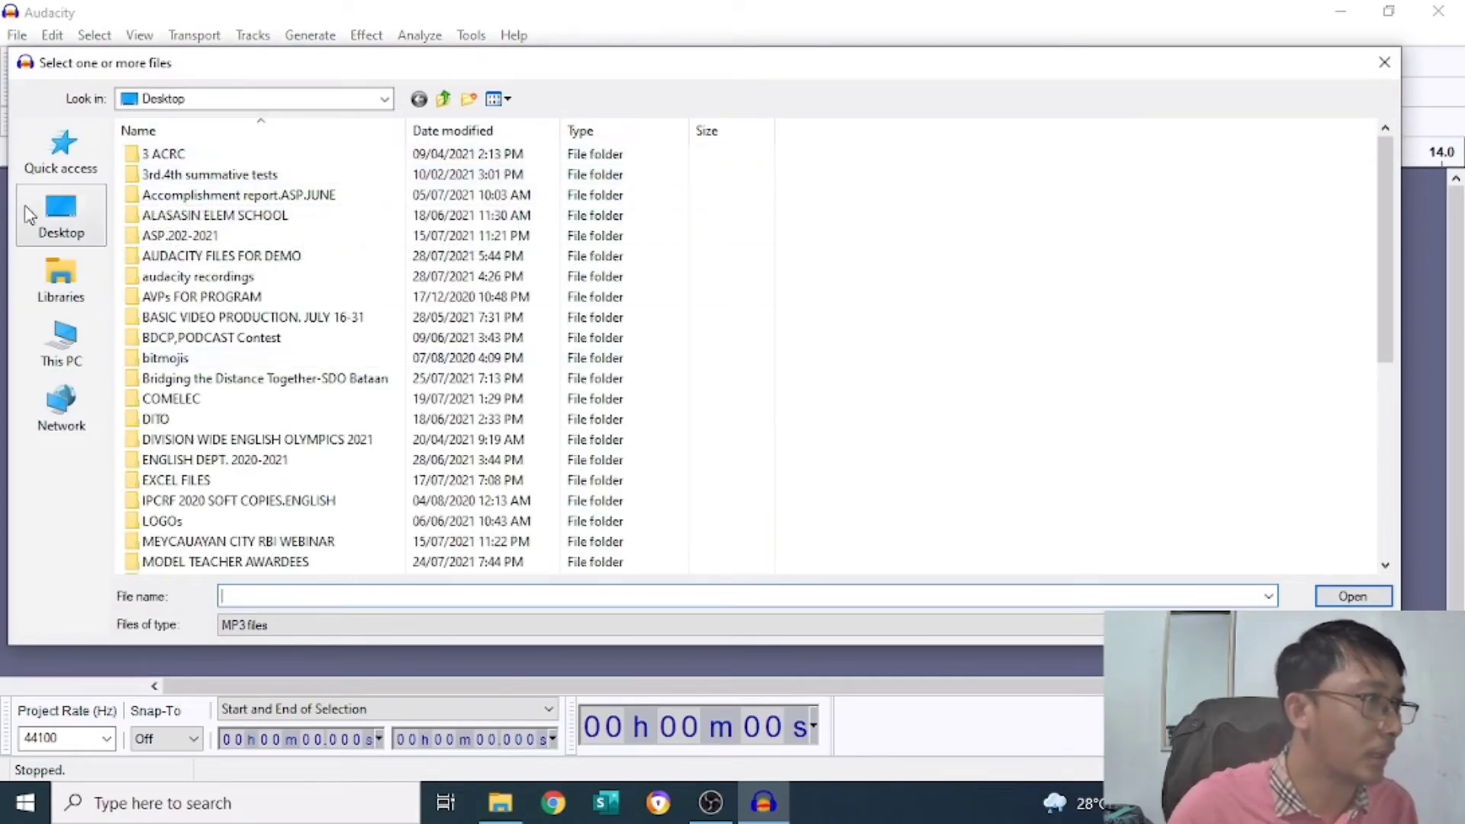
{"action": "left_click", "coordinate": [56, 218]}
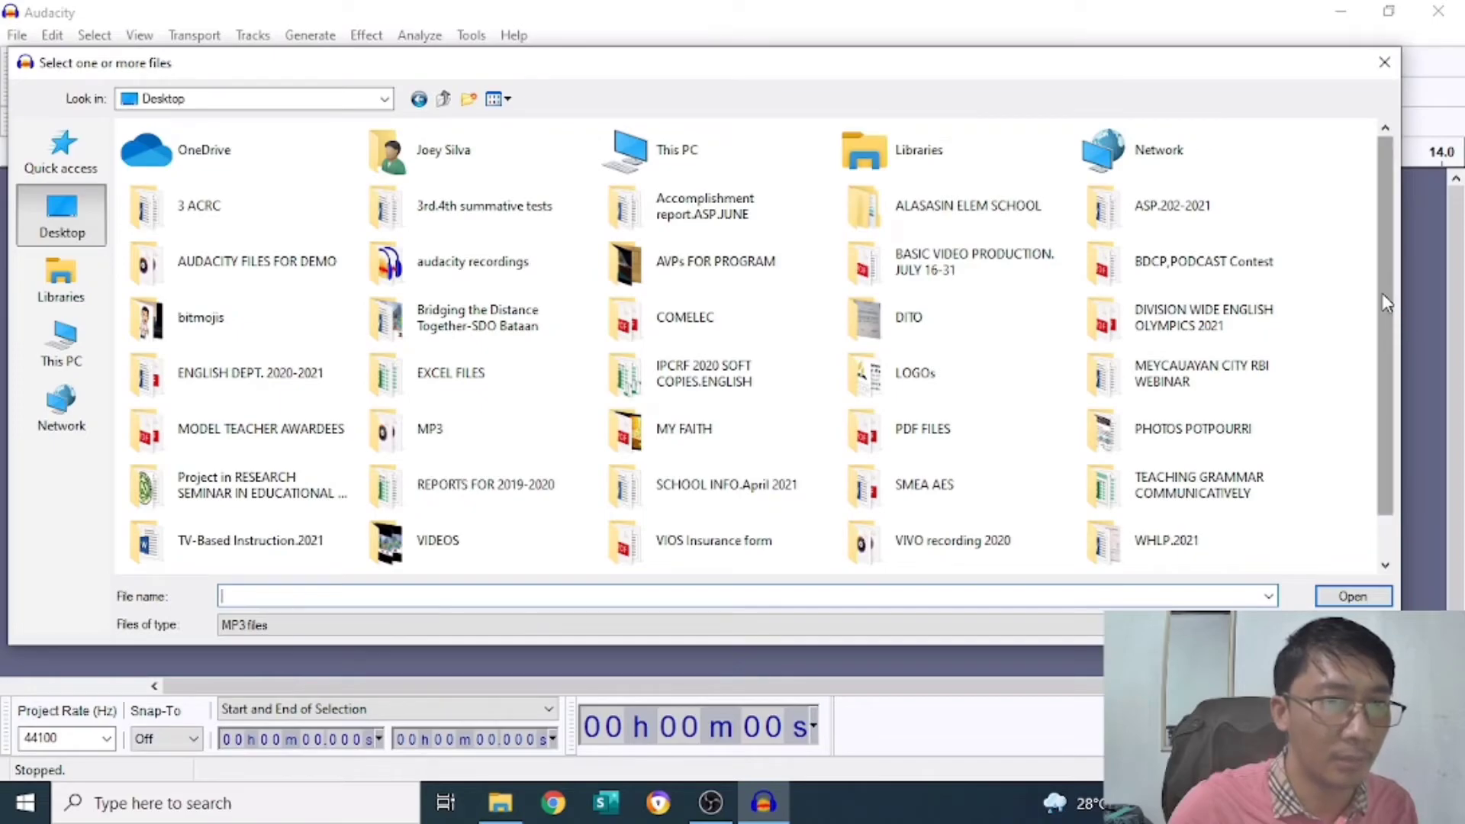
{"action": "left_click_drag", "start_coordinate": [1380, 293], "coordinate": [1375, 380]}
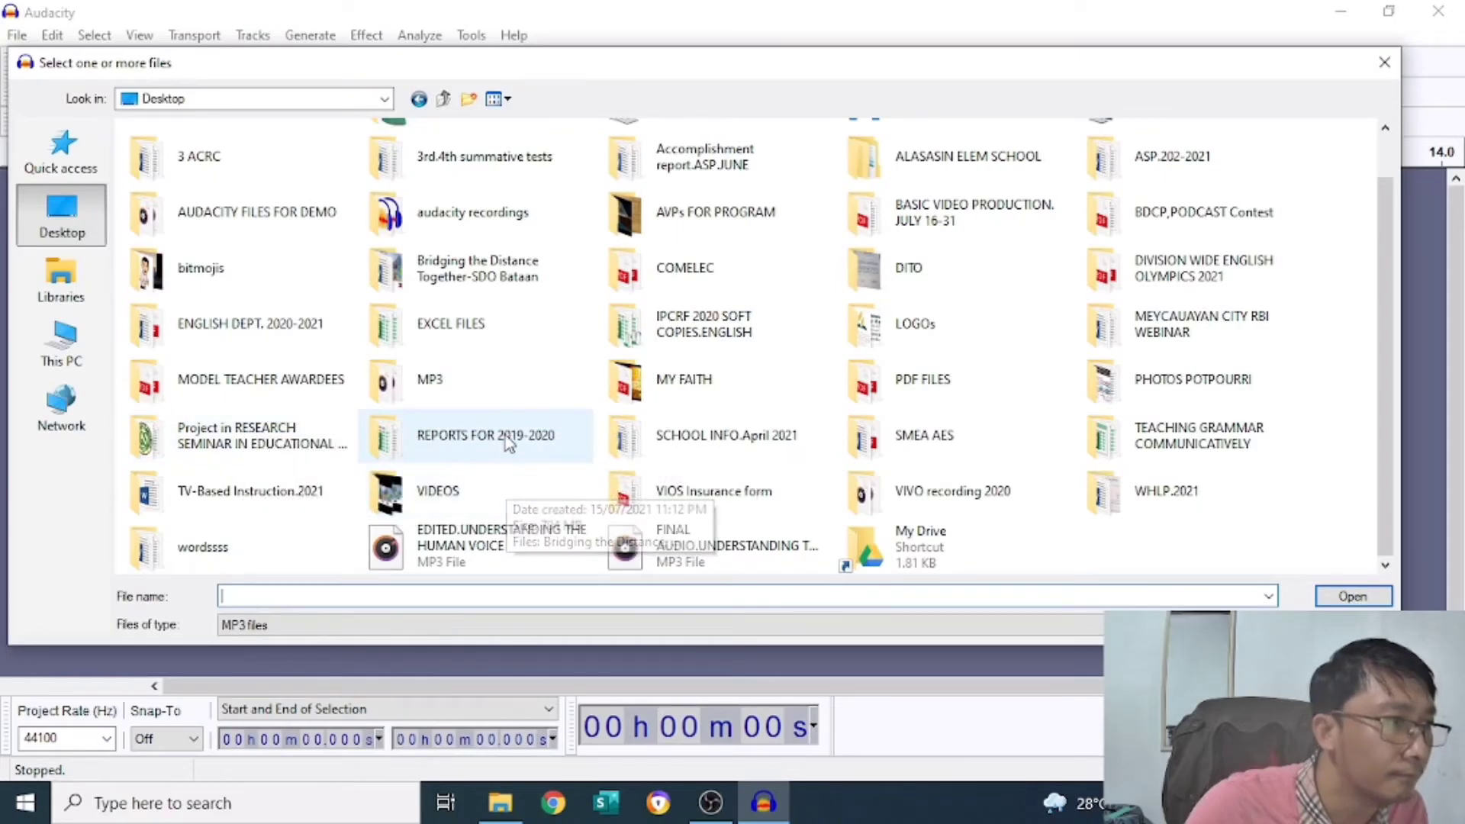
{"action": "double_click", "coordinate": [290, 219]}
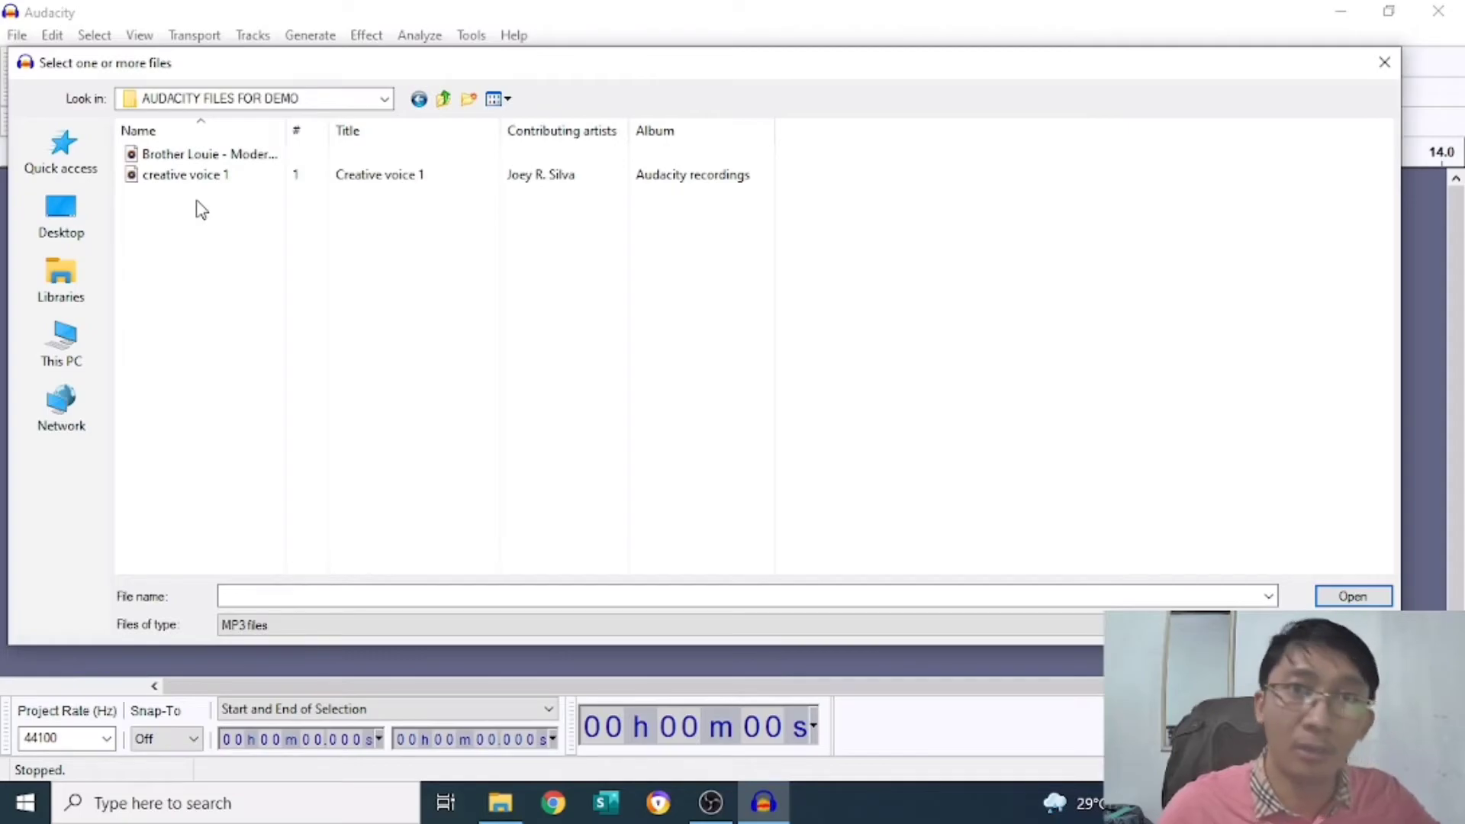
{"action": "key", "text": "ctrl+a"}
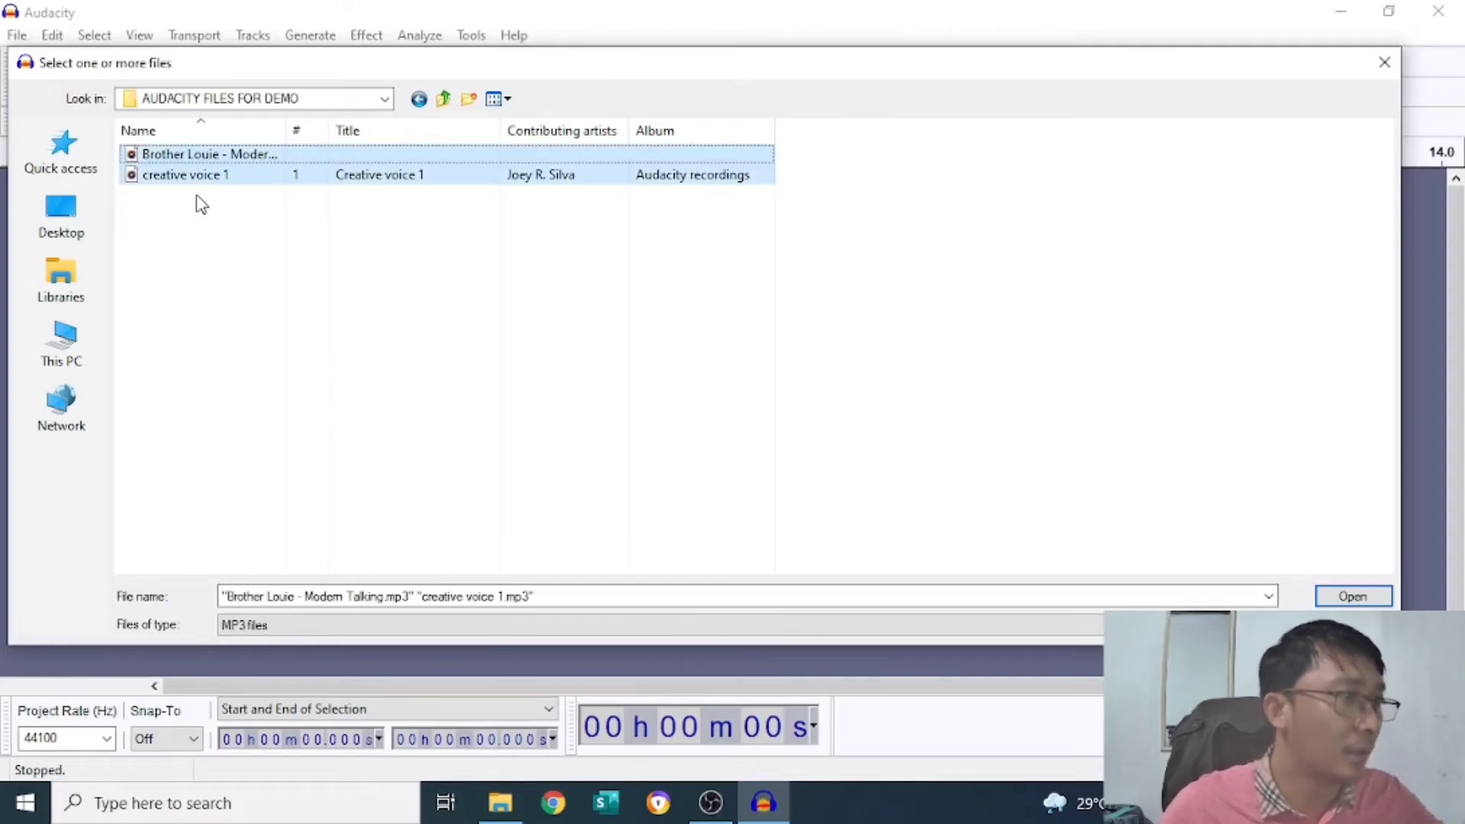
{"action": "left_click", "coordinate": [1349, 596]}
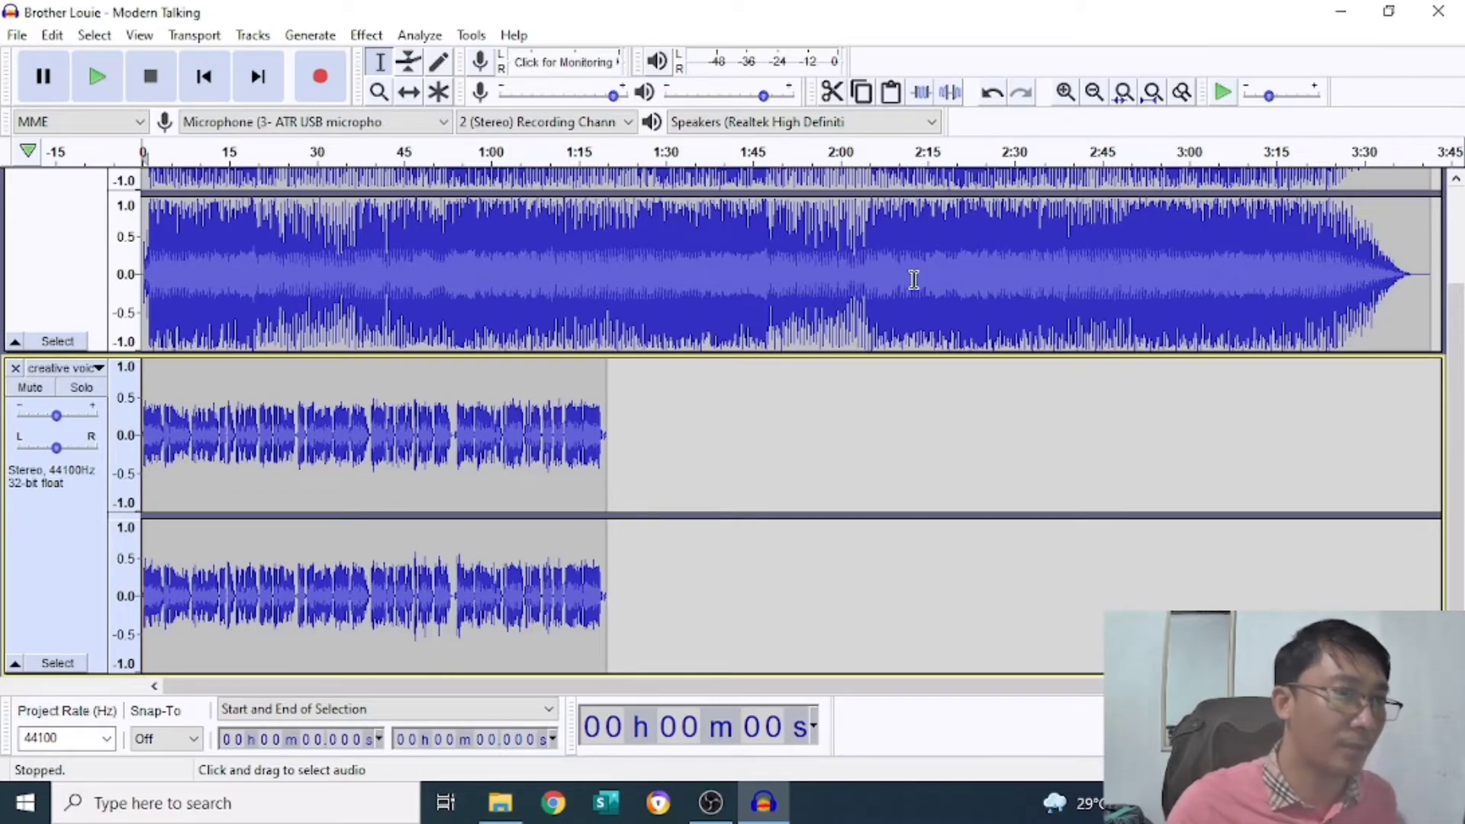
Step: Lower the whole Brother Louie track's amplitude envelope to about 0.65 with the Envelope tool and preview the mix
{"action": "scroll", "coordinate": [914, 279], "scroll_direction": "up", "scroll_amount": 3}
{"action": "scroll", "coordinate": [699, 251], "scroll_direction": "down", "scroll_amount": 2}
{"action": "scroll", "coordinate": [719, 229], "scroll_direction": "up", "scroll_amount": 2}
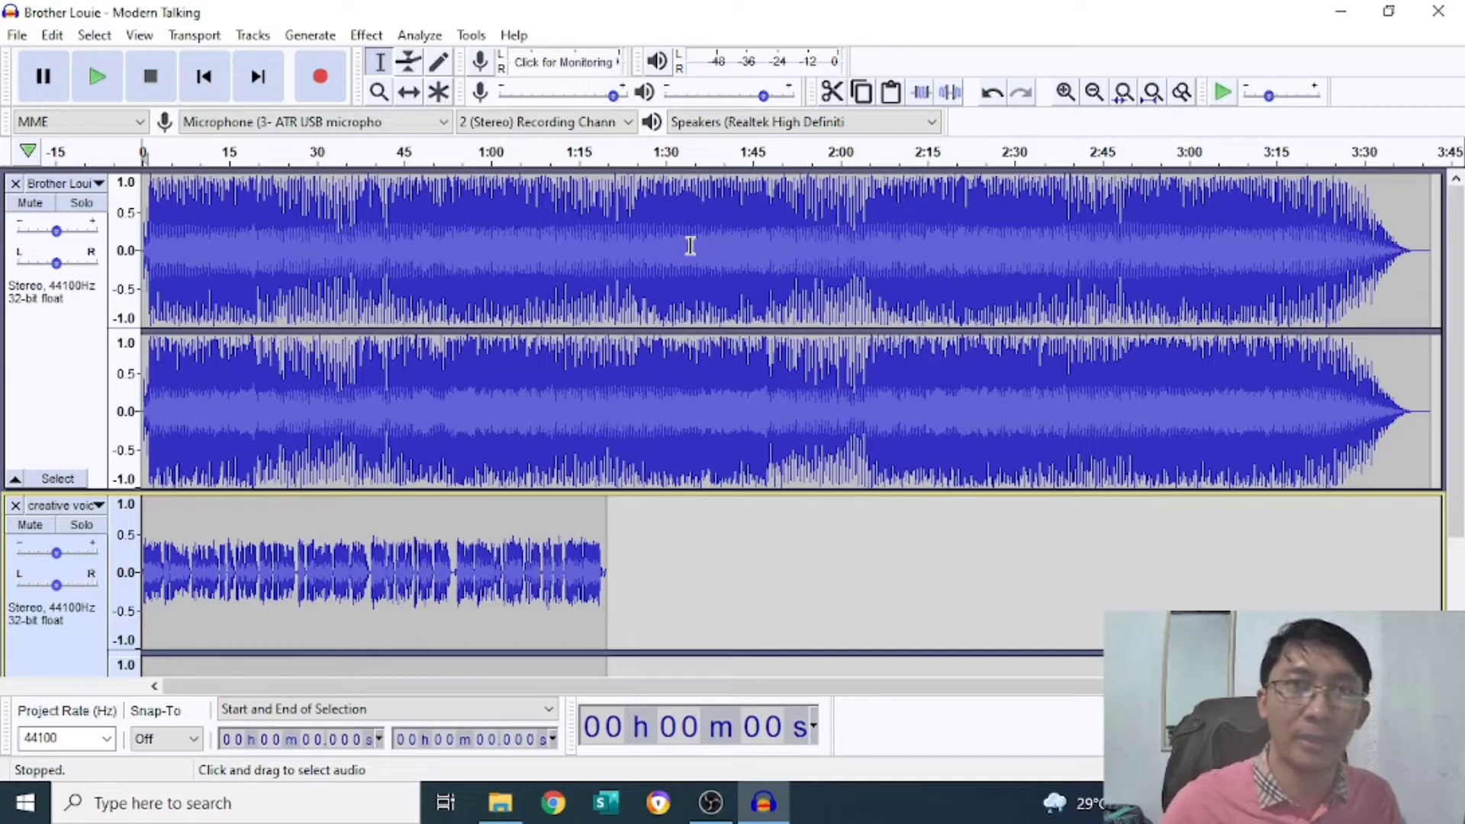
{"action": "left_click", "coordinate": [411, 67]}
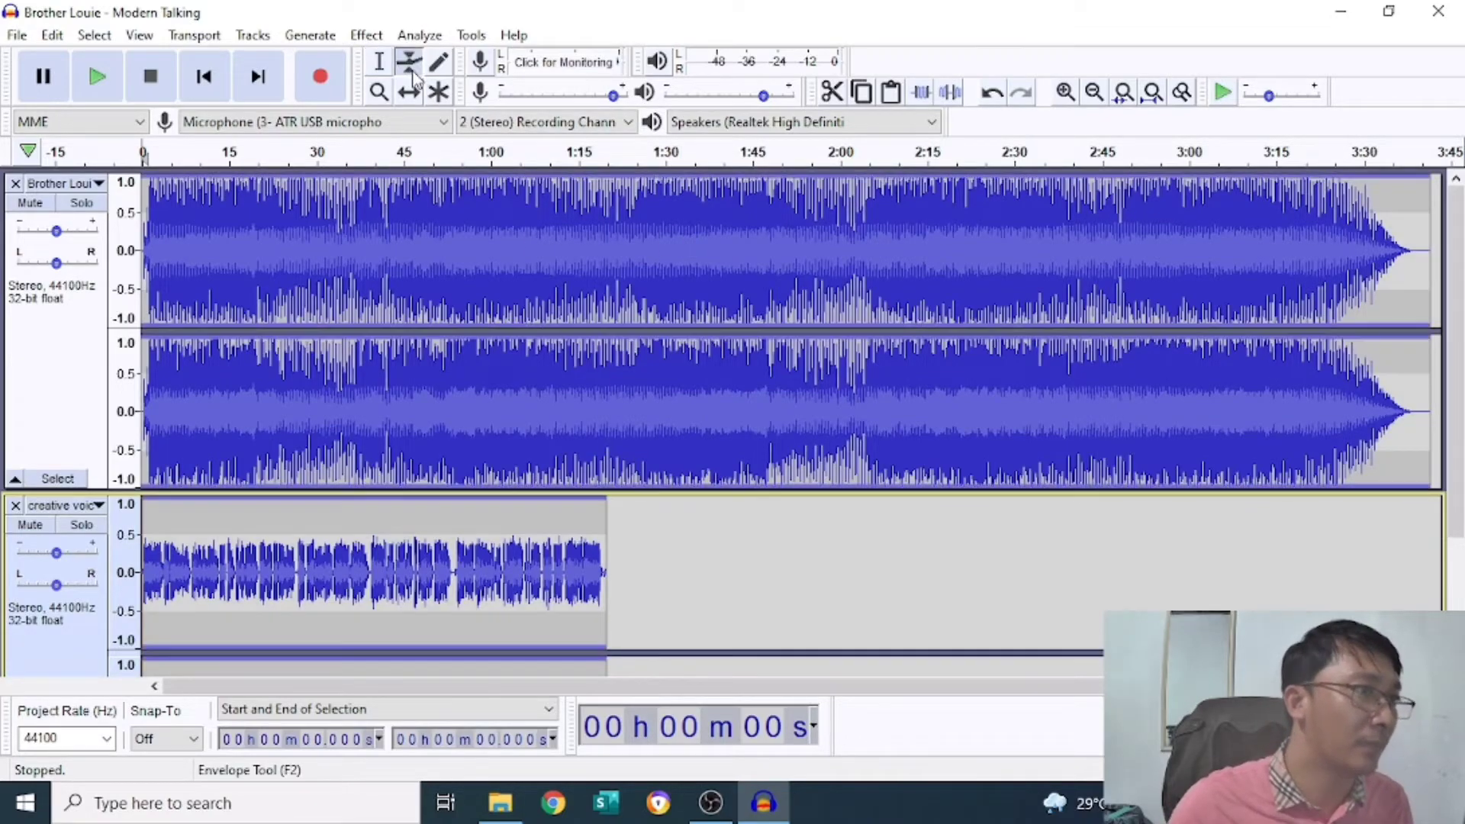
{"action": "left_click", "coordinate": [335, 217]}
{"action": "left_click_drag", "start_coordinate": [335, 183], "coordinate": [365, 201]}
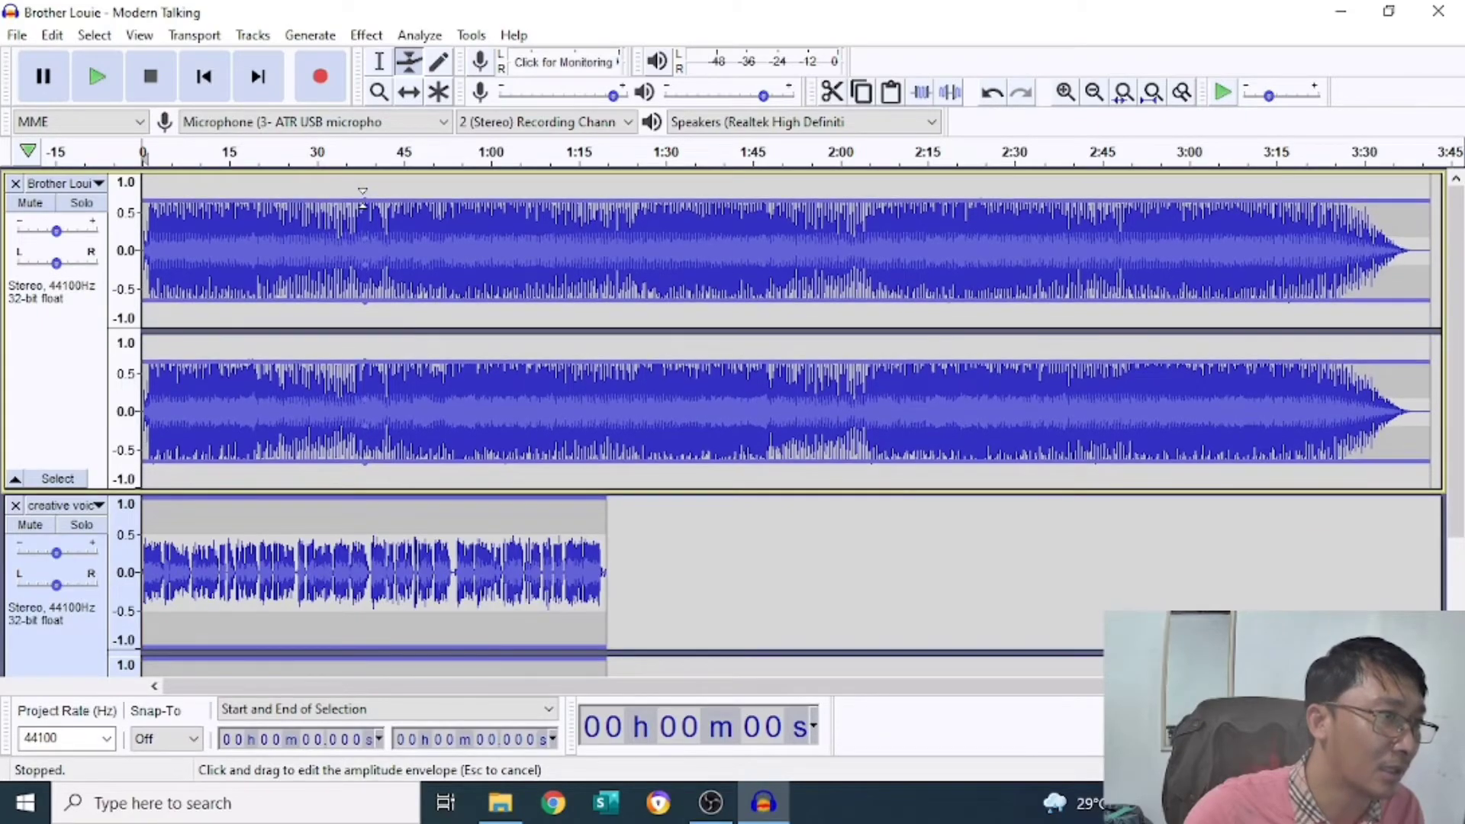
{"action": "left_click", "coordinate": [103, 79]}
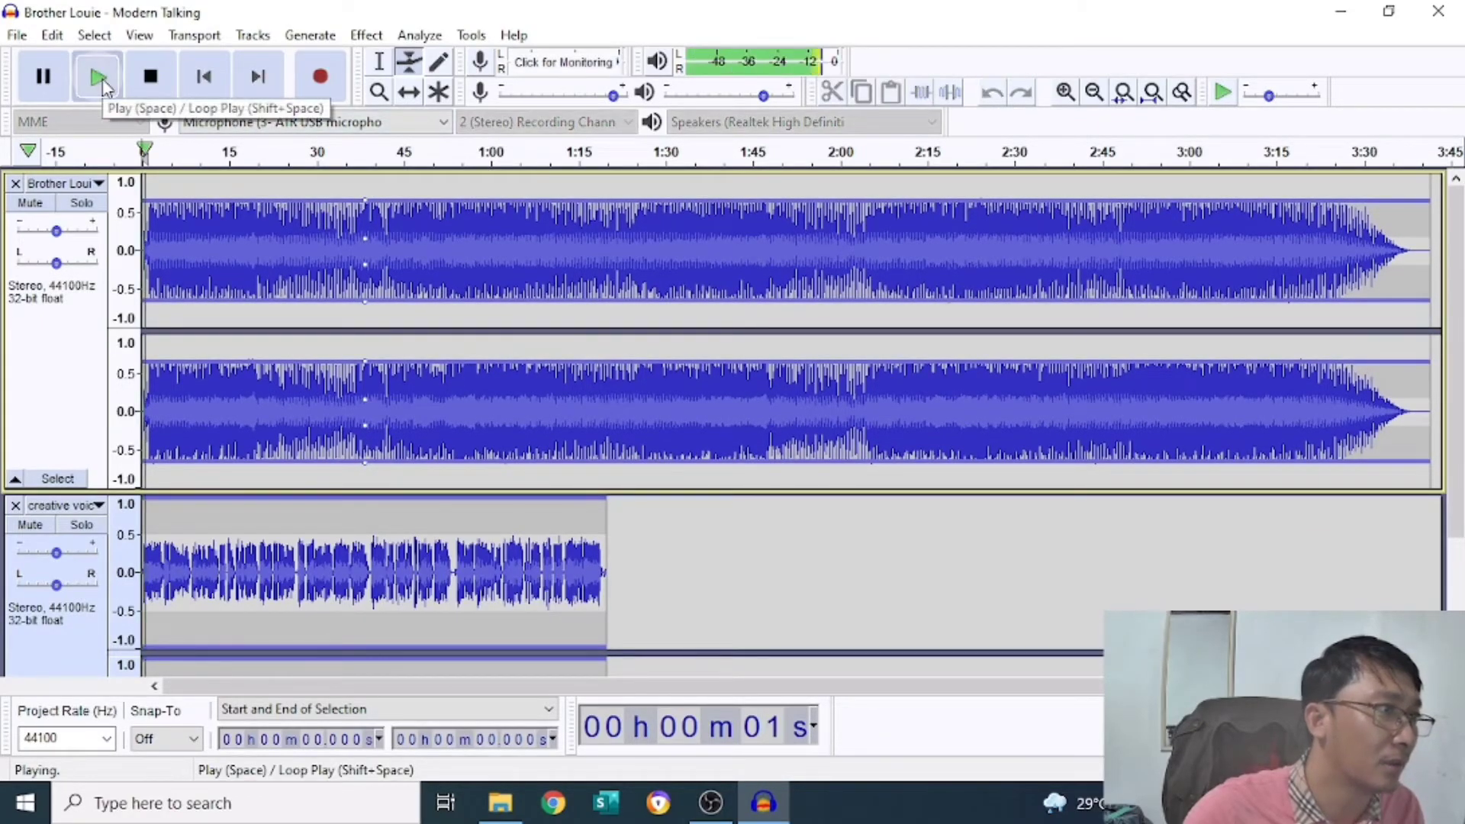
{"action": "left_click", "coordinate": [150, 76]}
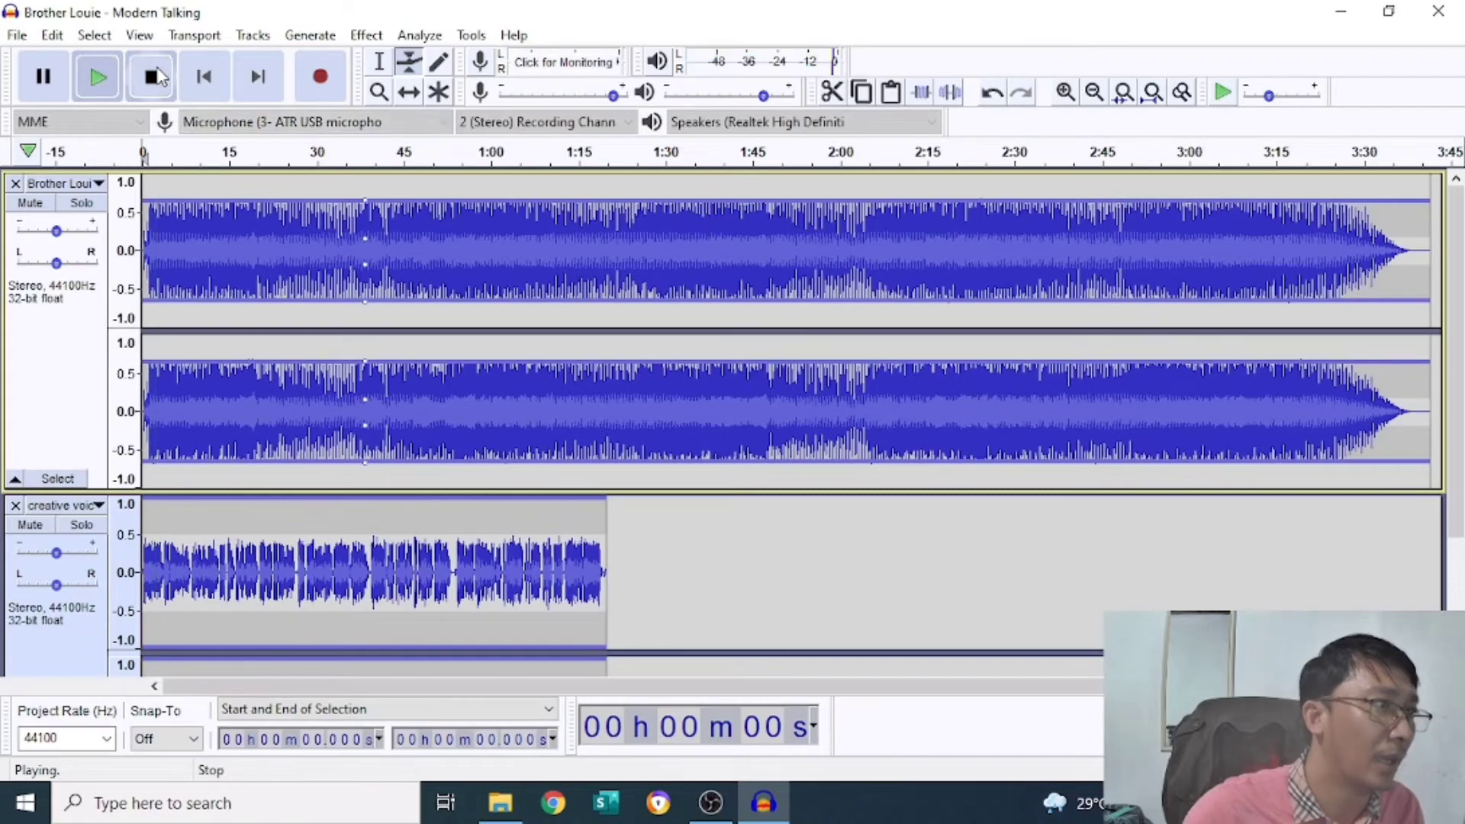
Step: Reduce the Brother Louie track's envelope to about 0.1 across its full length and play back the mix
{"action": "left_click_drag", "start_coordinate": [364, 195], "coordinate": [366, 235]}
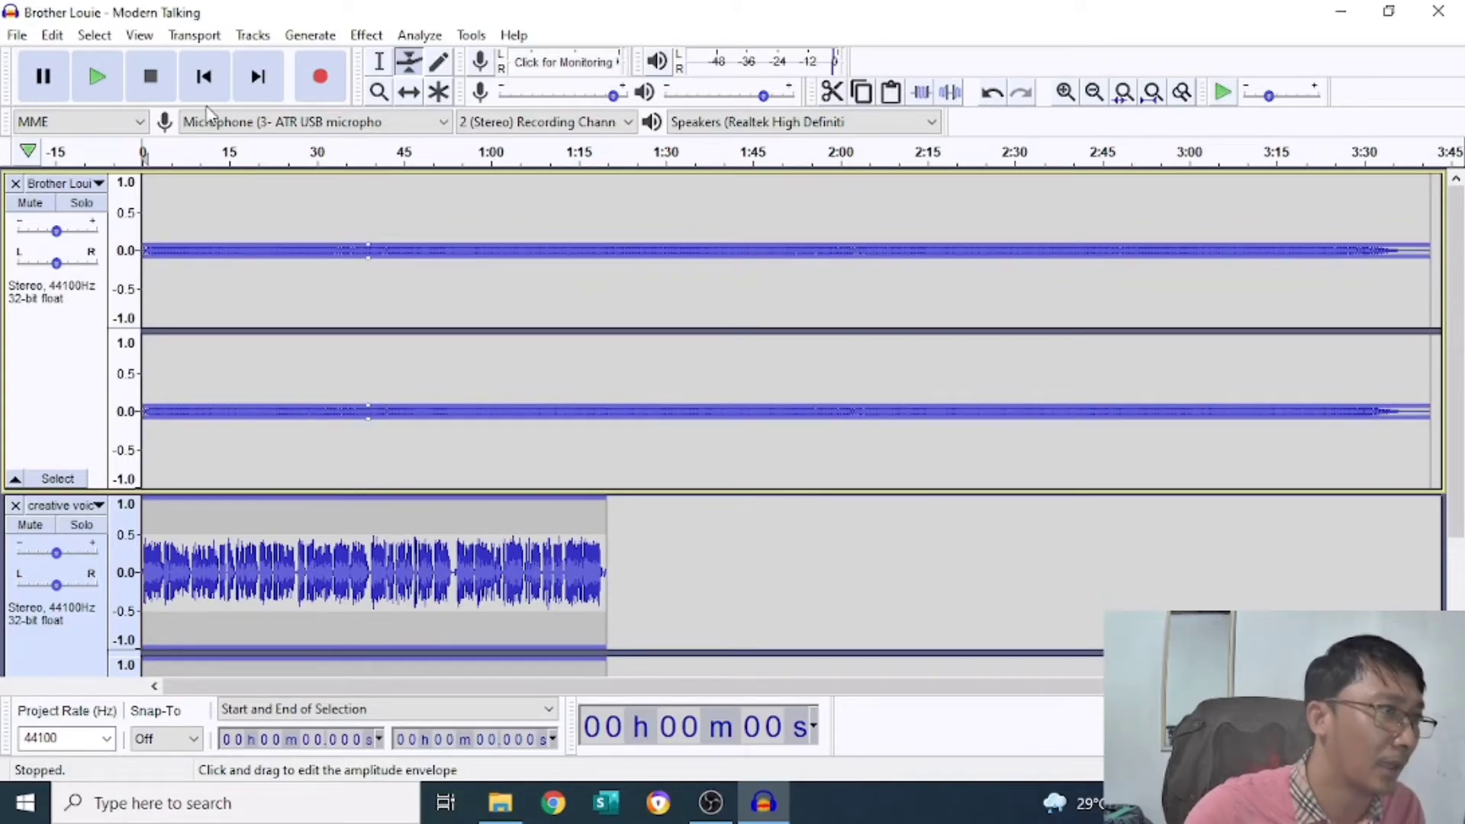
{"action": "left_click", "coordinate": [99, 77]}
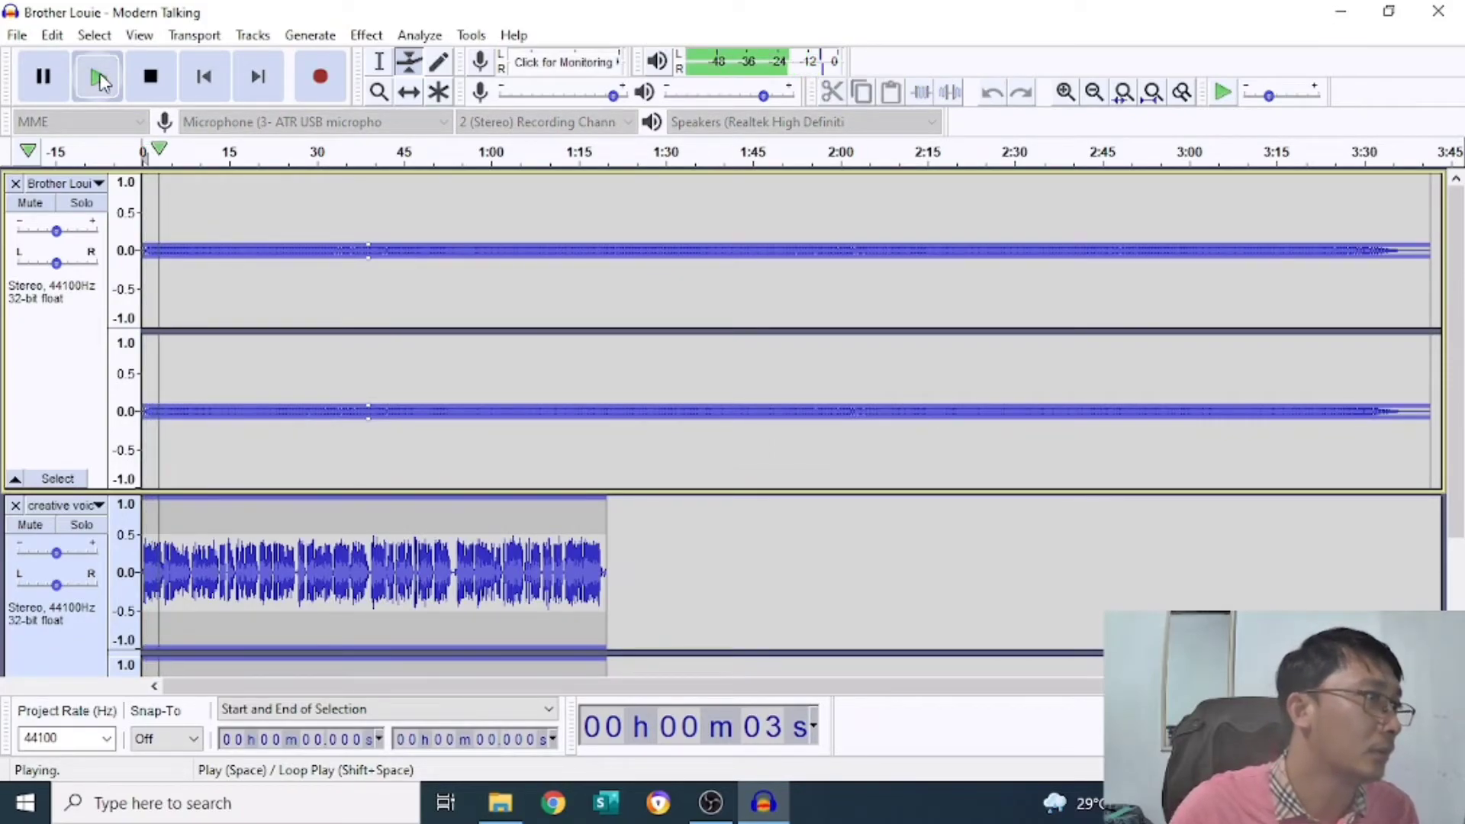
{"action": "left_click", "coordinate": [150, 76]}
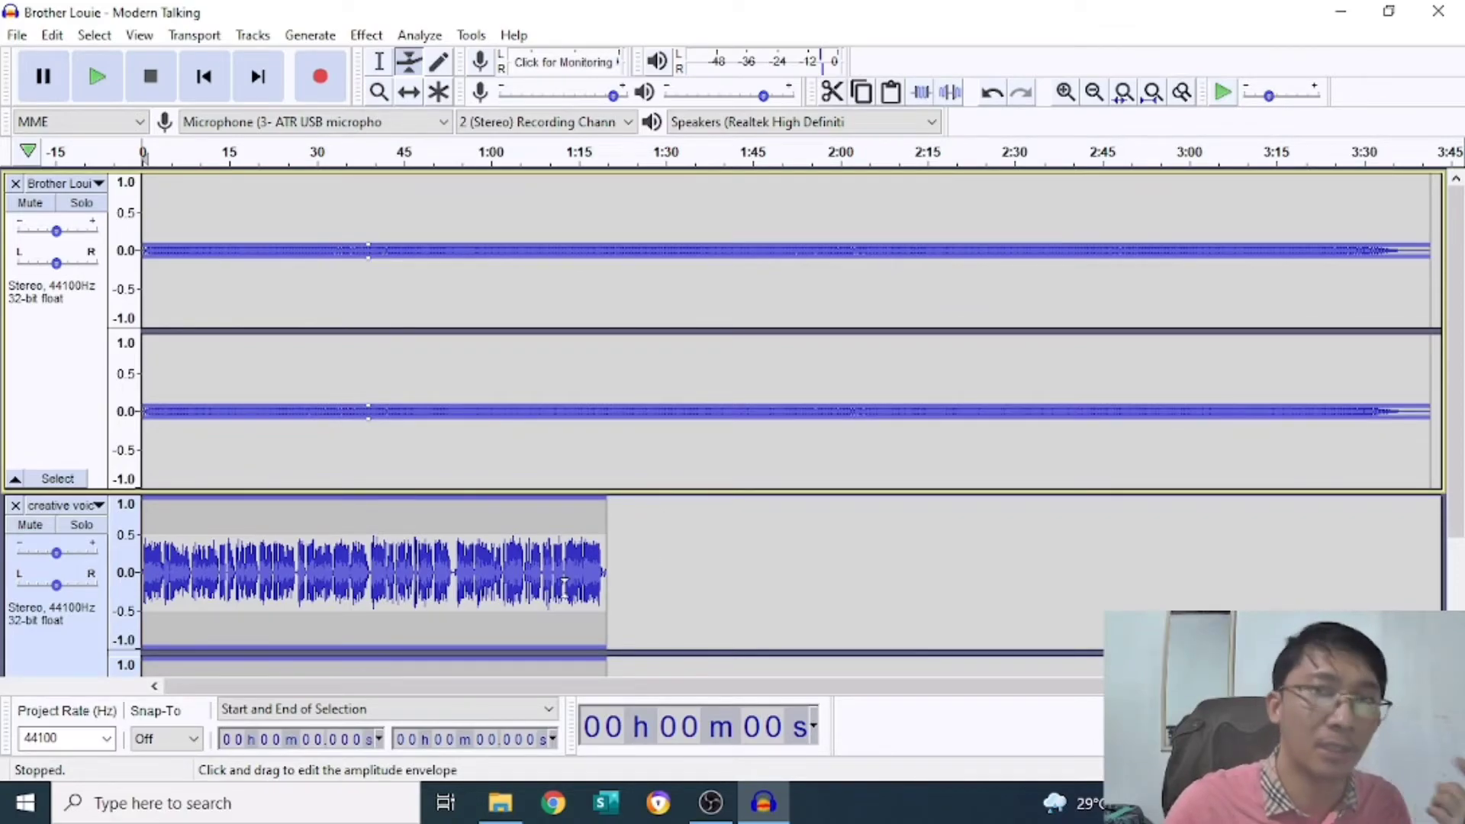
Step: Lower the whole creative voice track's envelope to about 0.6, and undo the envelope point added near the music's start
{"action": "left_click_drag", "start_coordinate": [396, 573], "coordinate": [399, 534]}
{"action": "scroll", "coordinate": [525, 568], "scroll_direction": "down", "scroll_amount": 3}
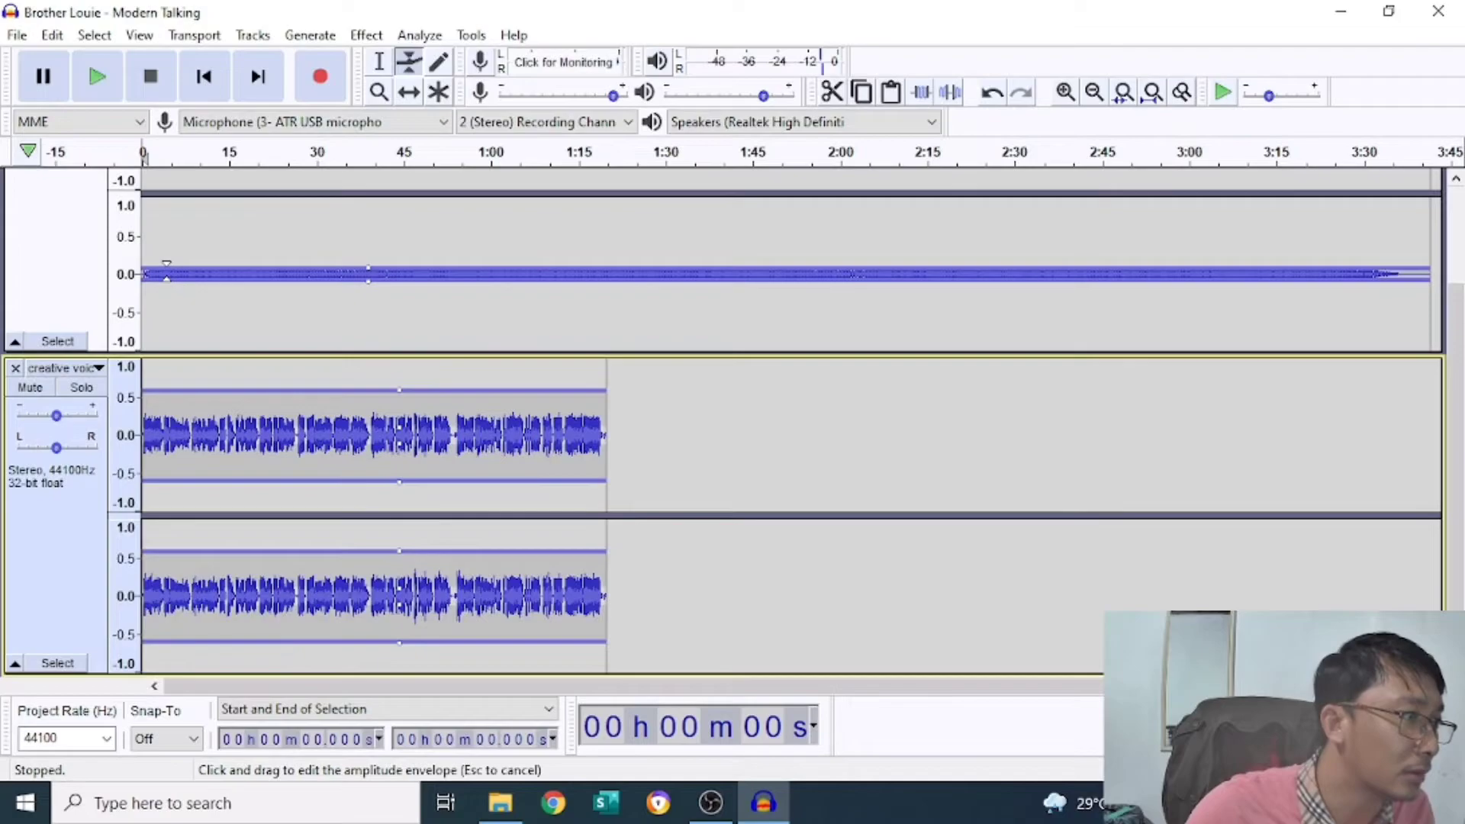
{"action": "scroll", "coordinate": [170, 267], "scroll_direction": "up", "scroll_amount": 3}
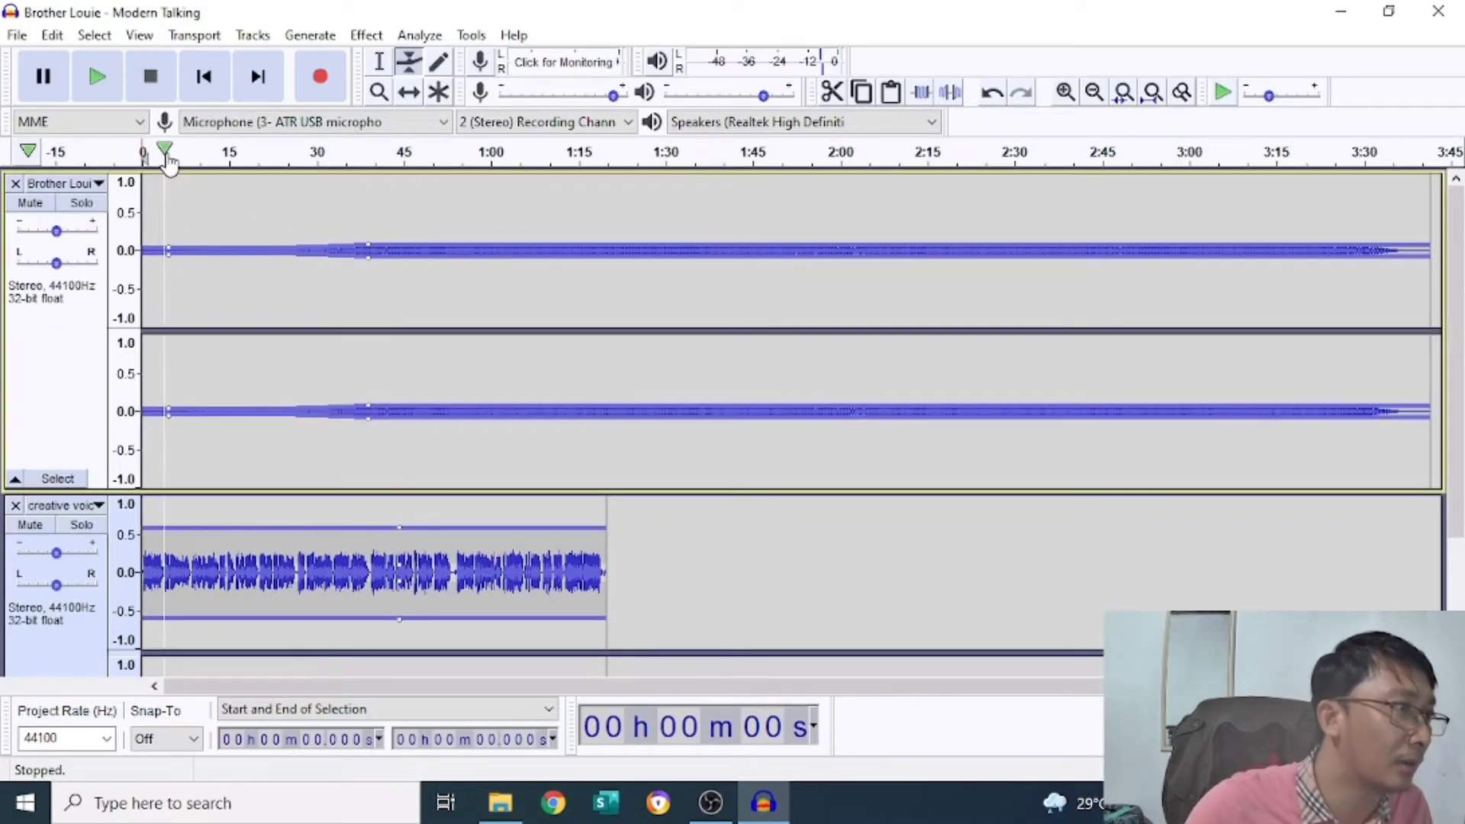
{"action": "key", "text": "ctrl+z"}
Step: Raise the music's intro with an envelope point at about 5 s, to a level of about 0.15
{"action": "scroll", "coordinate": [201, 215], "scroll_direction": "down", "scroll_amount": 3}
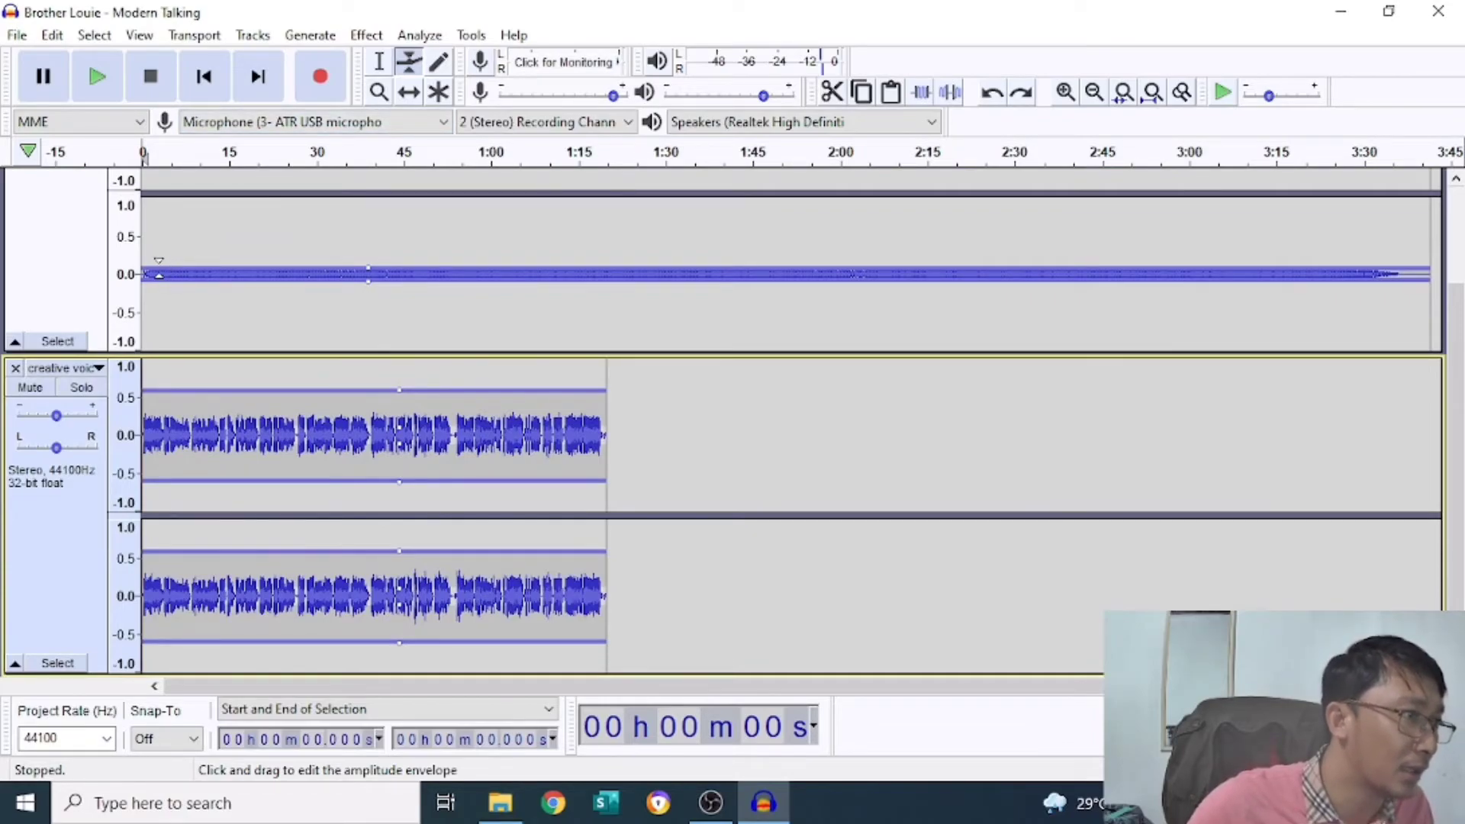
{"action": "left_click", "coordinate": [158, 271]}
{"action": "scroll", "coordinate": [156, 259], "scroll_direction": "up", "scroll_amount": 3}
{"action": "left_click_drag", "start_coordinate": [162, 248], "coordinate": [167, 237]}
{"action": "left_click", "coordinate": [168, 243]}
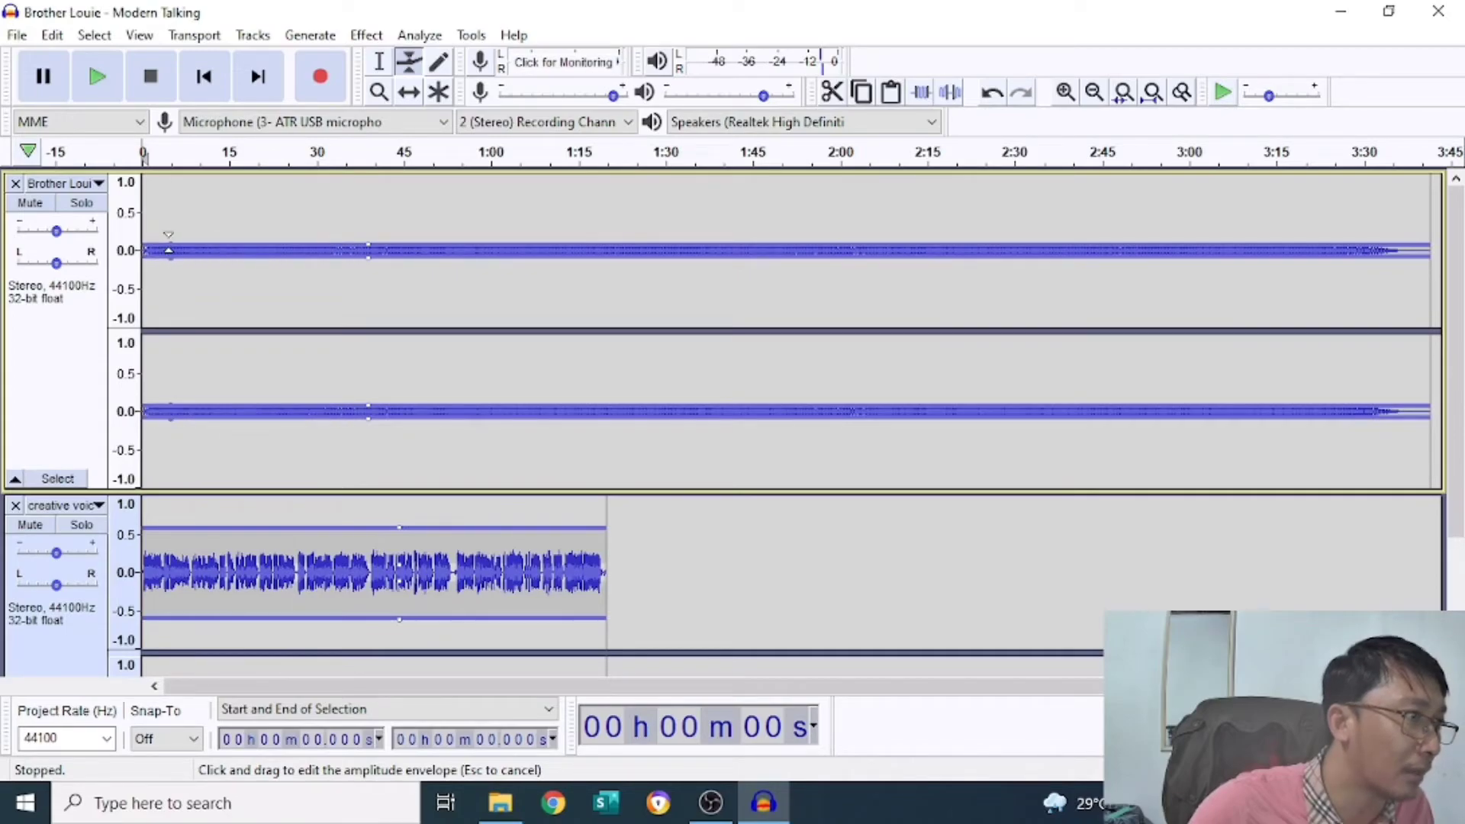
{"action": "left_click_drag", "start_coordinate": [169, 239], "coordinate": [171, 237]}
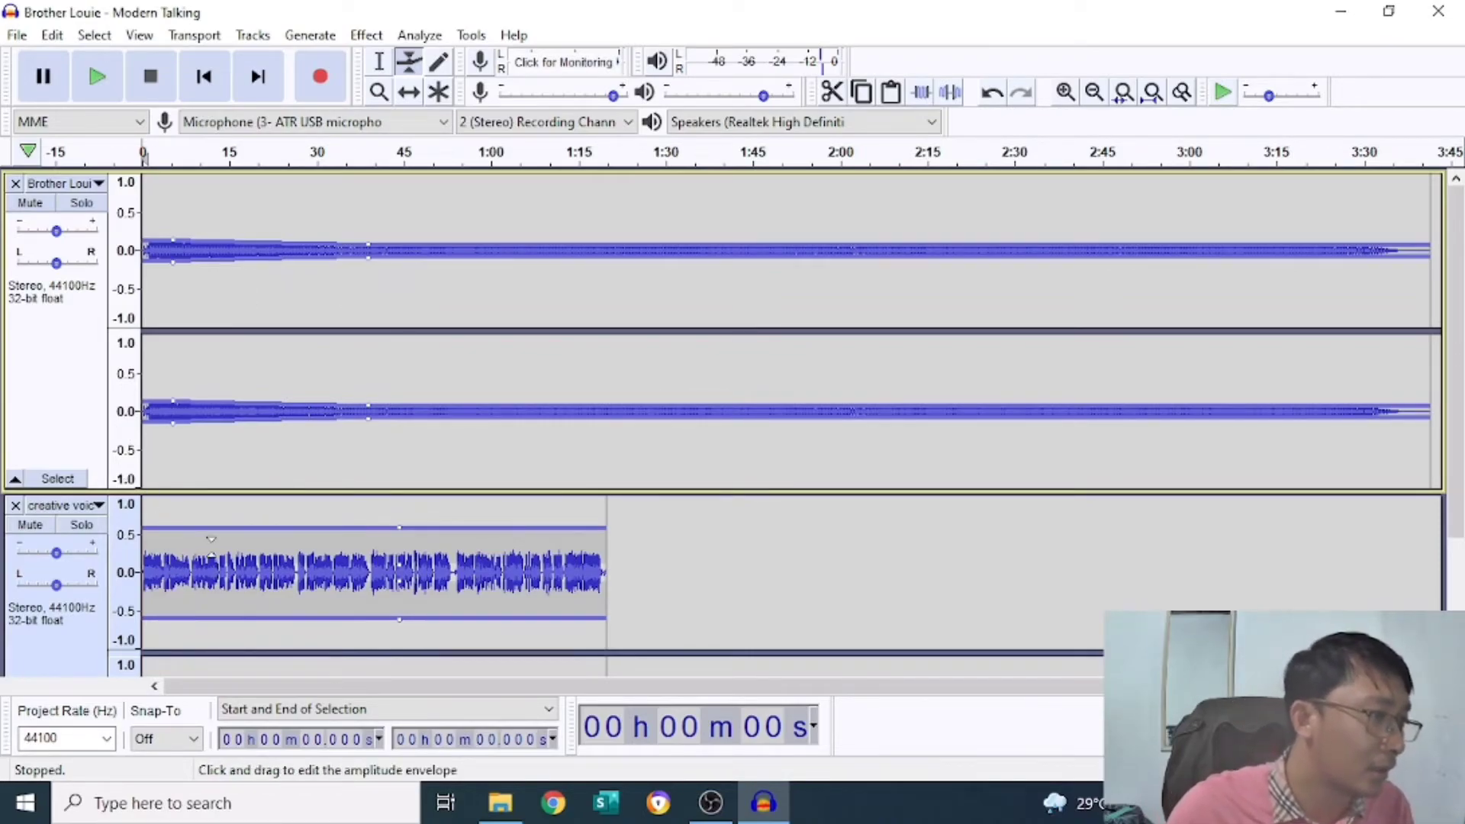
{"action": "left_click_drag", "start_coordinate": [211, 539], "coordinate": [213, 508]}
{"action": "scroll", "coordinate": [211, 539], "scroll_direction": "down", "scroll_amount": 3}
{"action": "key", "text": "ctrl+z"}
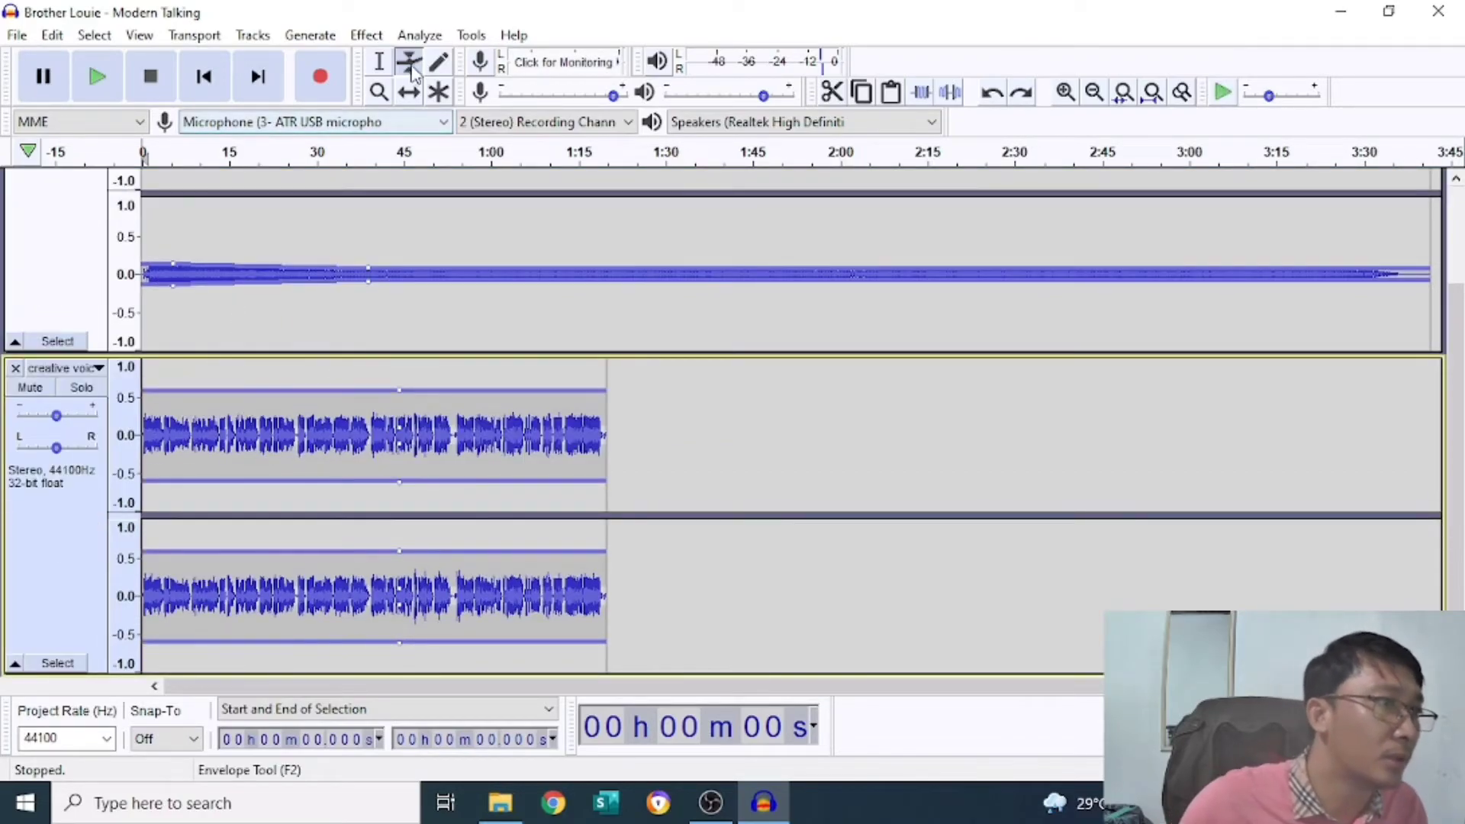
Step: Shift the creative voice clip with the Time Shift tool so it starts at about 5 s, and preview the mix
{"action": "left_click", "coordinate": [408, 92]}
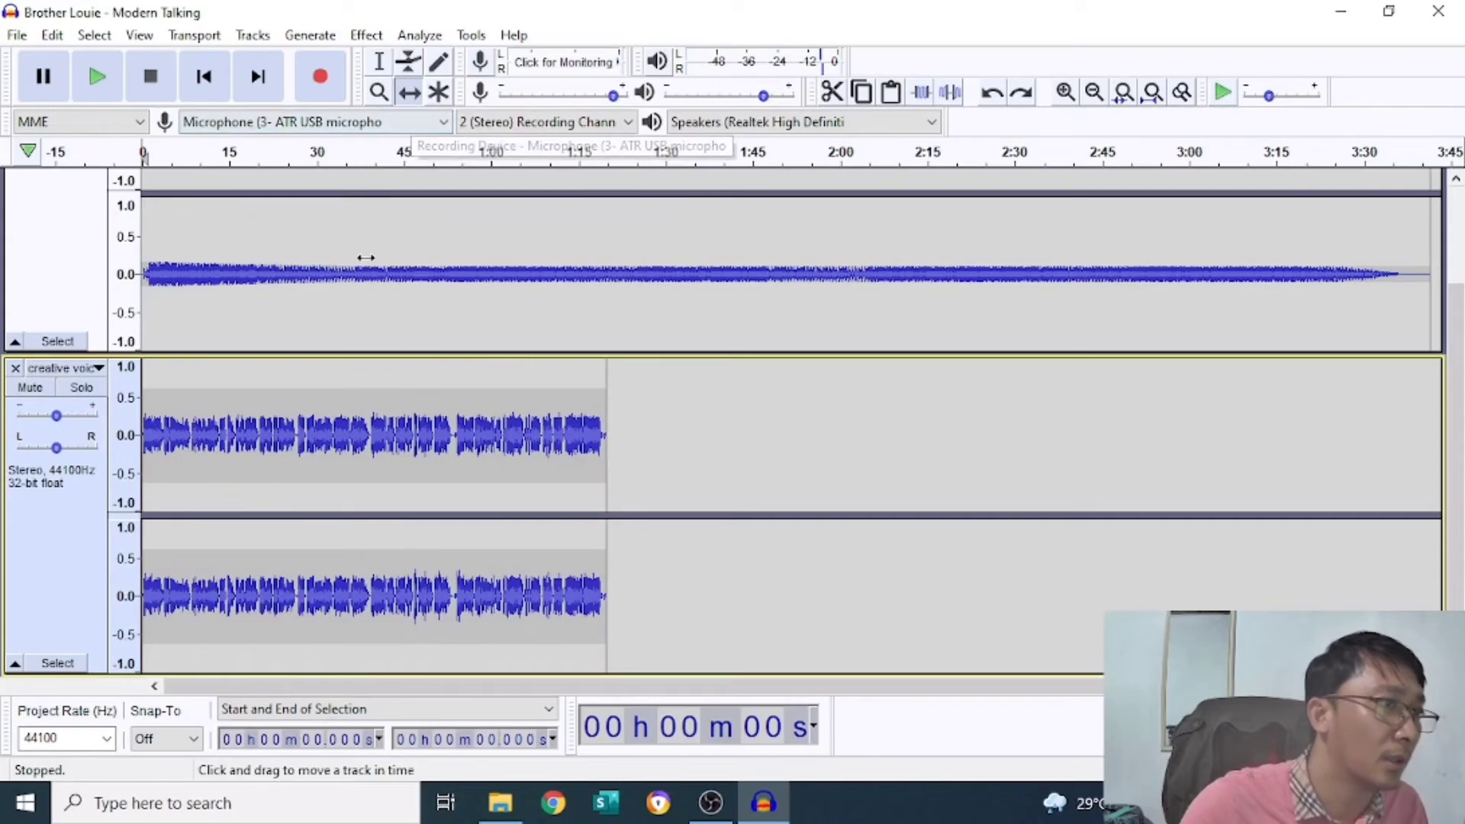
{"action": "left_click_drag", "start_coordinate": [233, 405], "coordinate": [264, 409]}
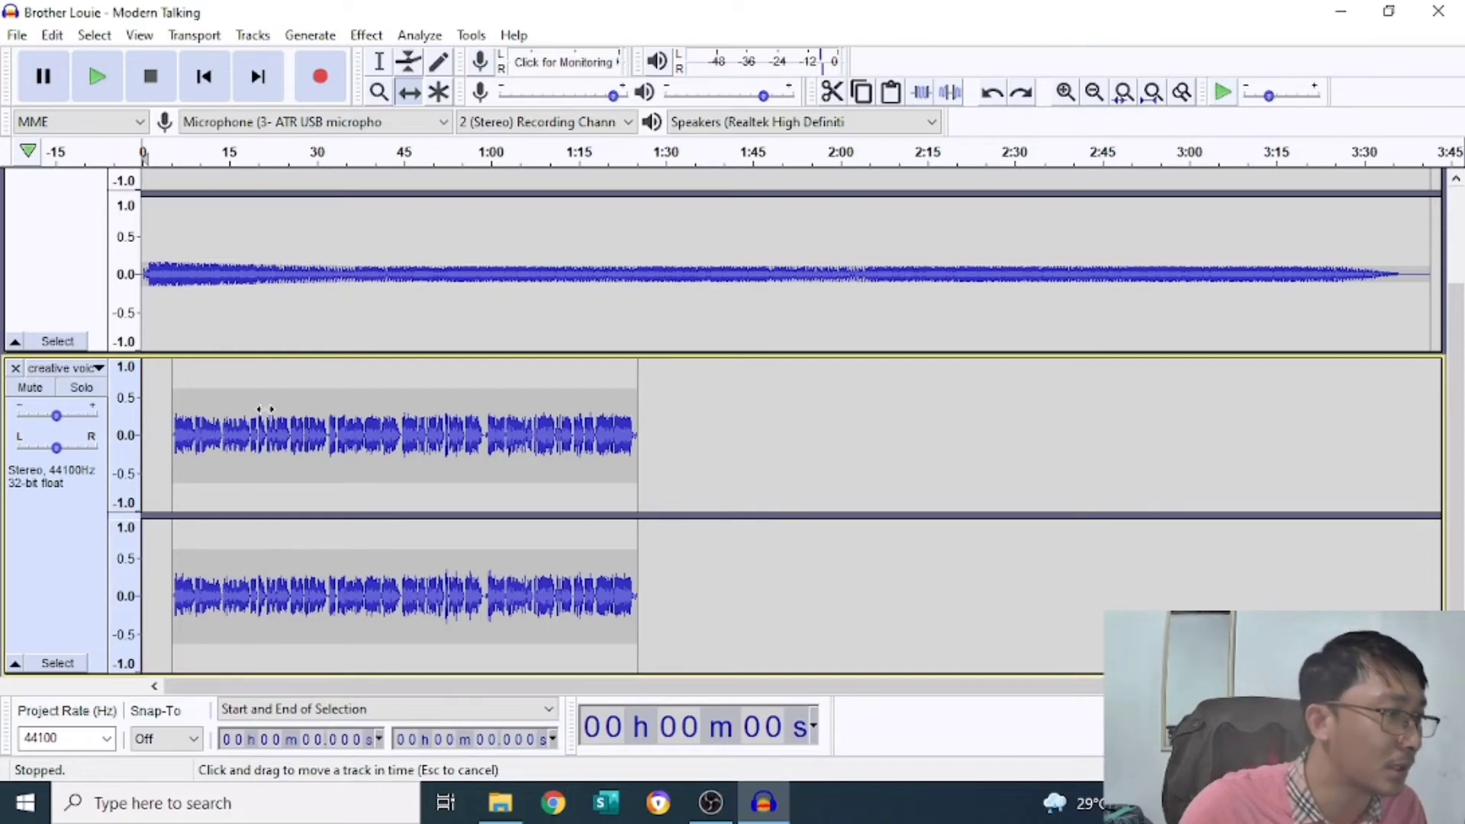
{"action": "left_click_drag", "start_coordinate": [264, 409], "coordinate": [265, 383]}
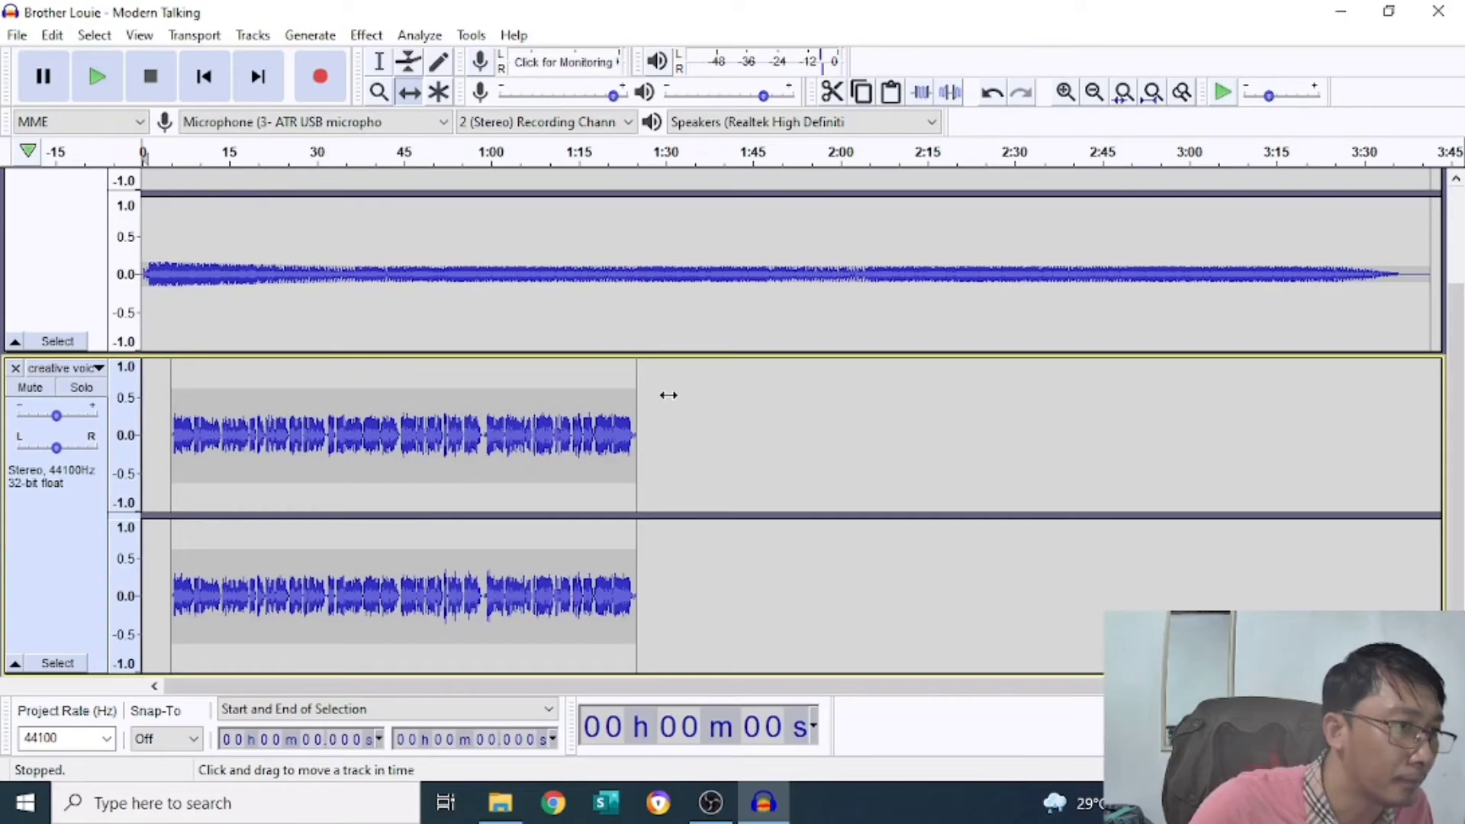
{"action": "left_click", "coordinate": [98, 80]}
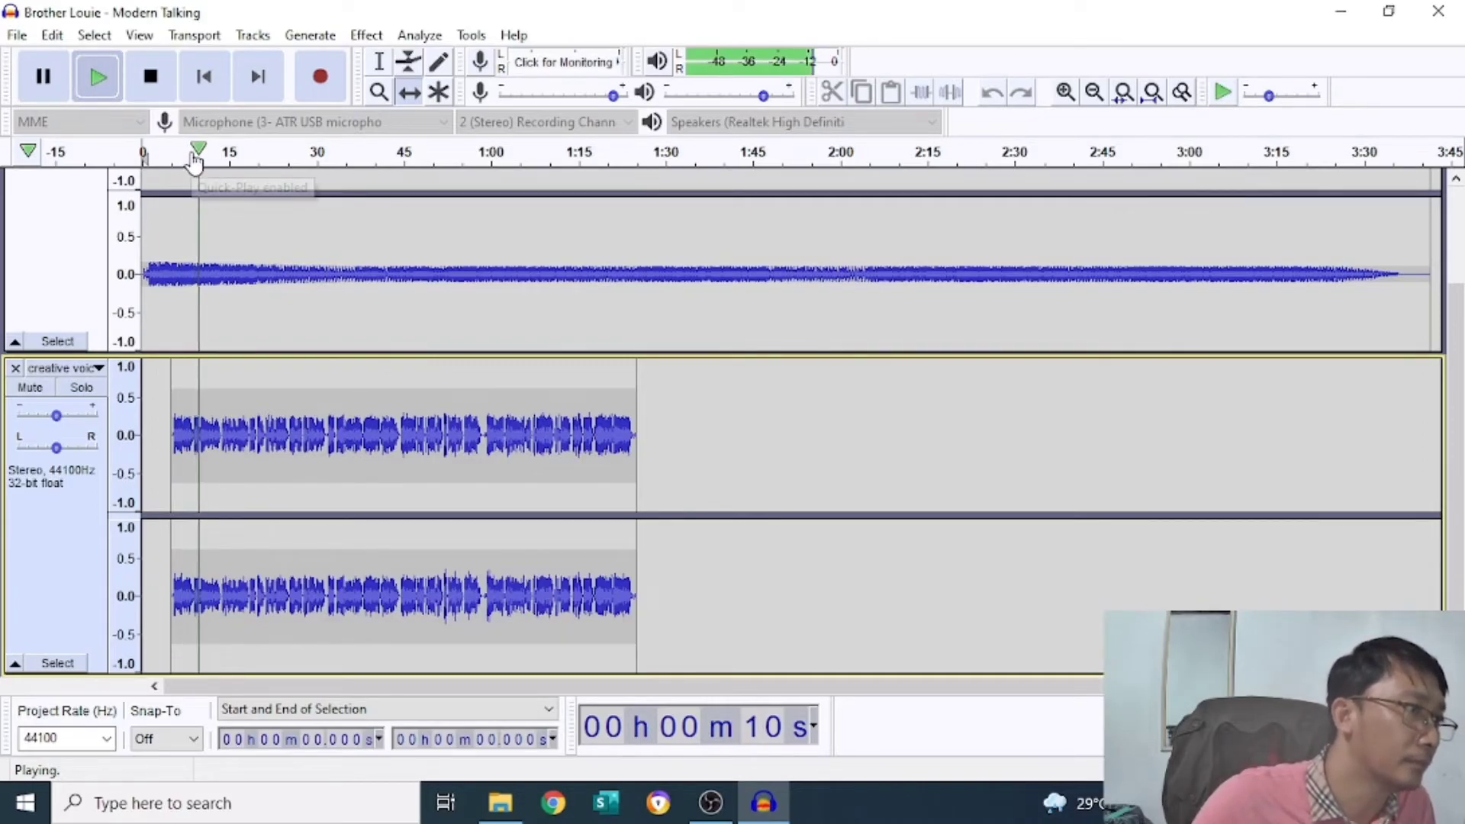
{"action": "left_click", "coordinate": [142, 90]}
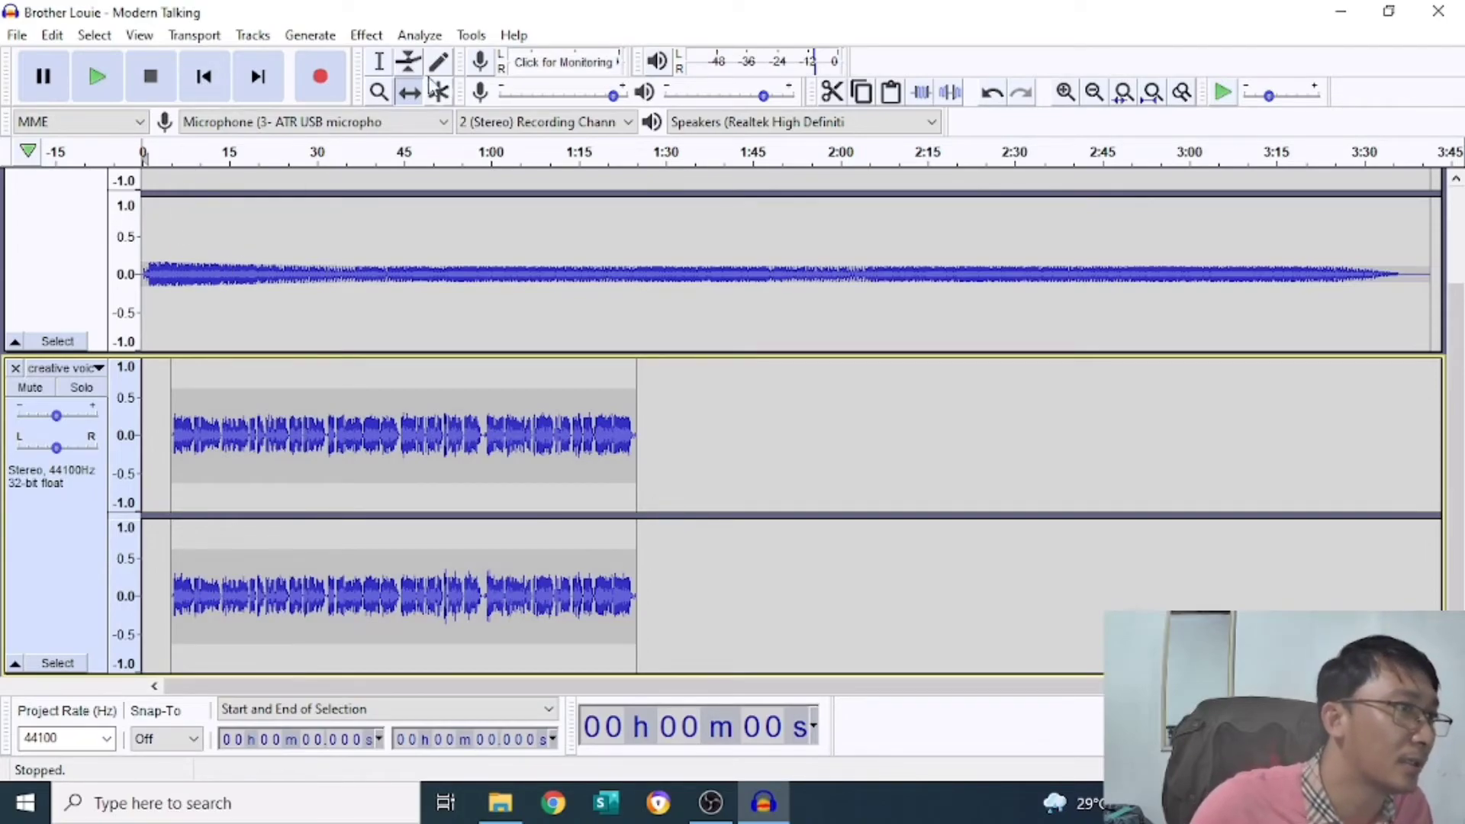
Step: Reshape the music's envelope so the intro is about 0.25 and fades to about 0.1 by 8 s, and preview the mix
{"action": "left_click", "coordinate": [408, 61]}
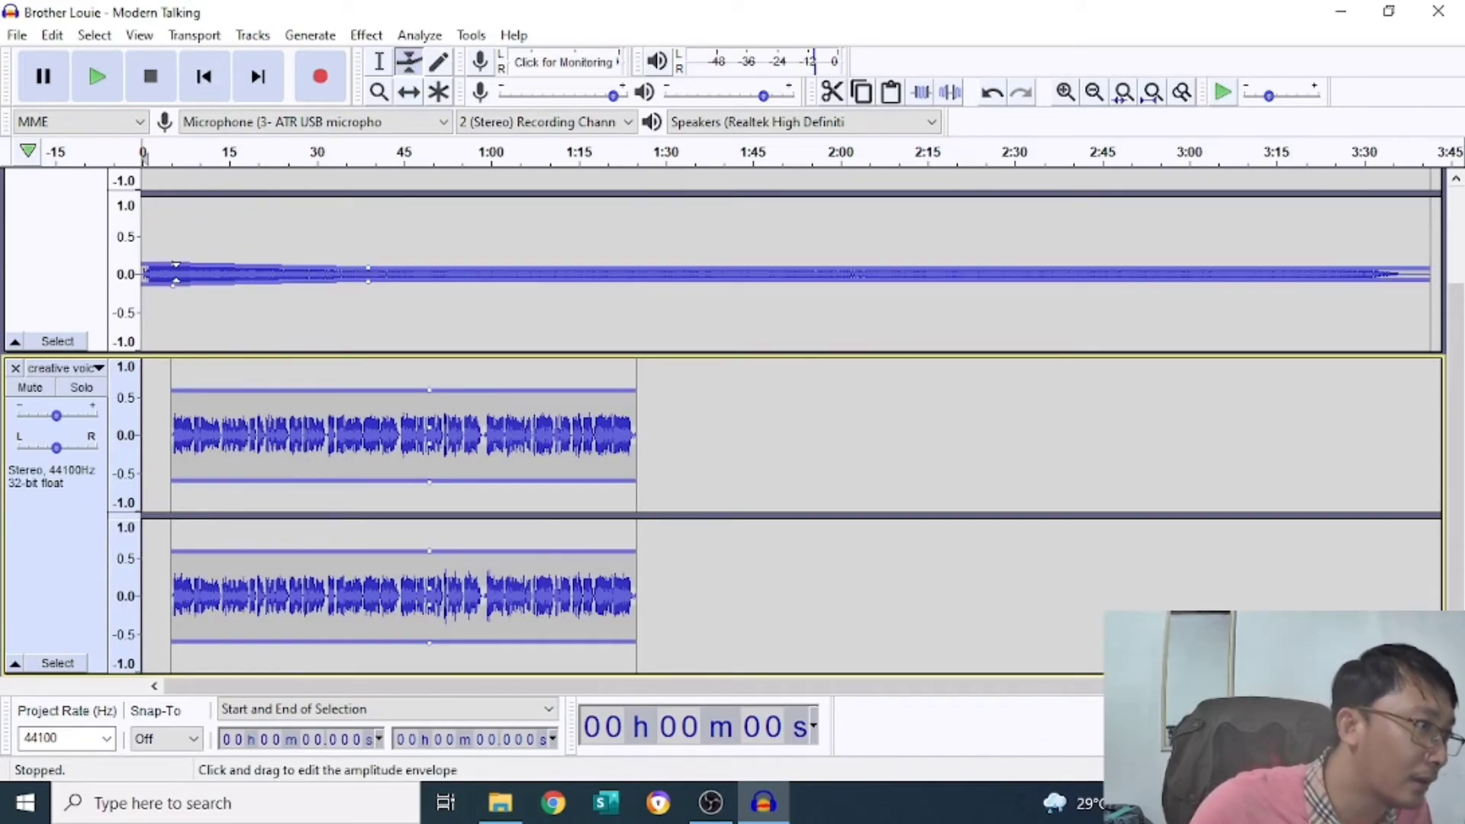
{"action": "left_click_drag", "start_coordinate": [172, 265], "coordinate": [181, 251]}
{"action": "scroll", "coordinate": [190, 251], "scroll_direction": "up", "scroll_amount": 2}
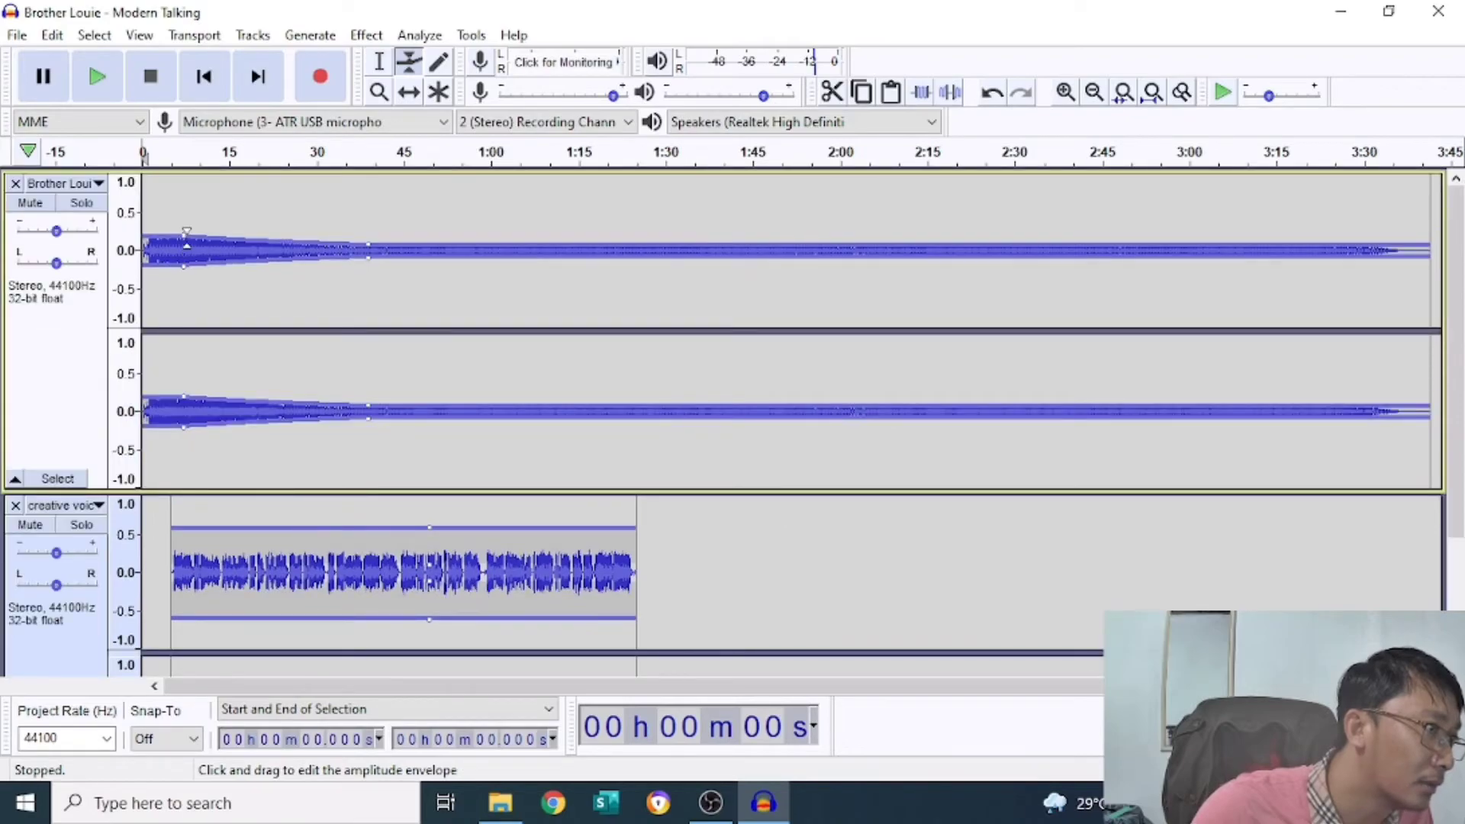
{"action": "left_click_drag", "start_coordinate": [158, 231], "coordinate": [187, 237]}
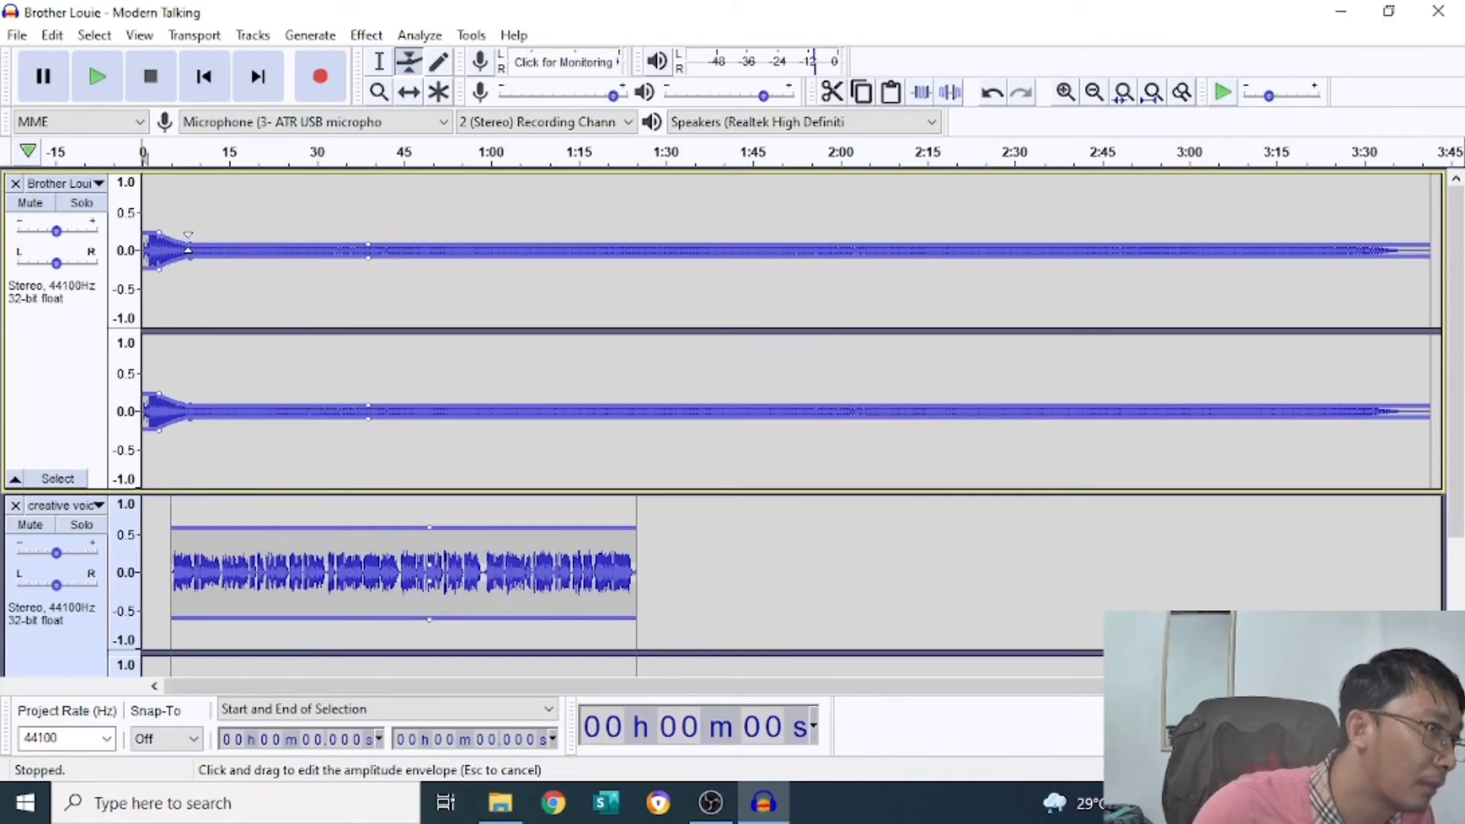
{"action": "left_click_drag", "start_coordinate": [188, 236], "coordinate": [188, 237]}
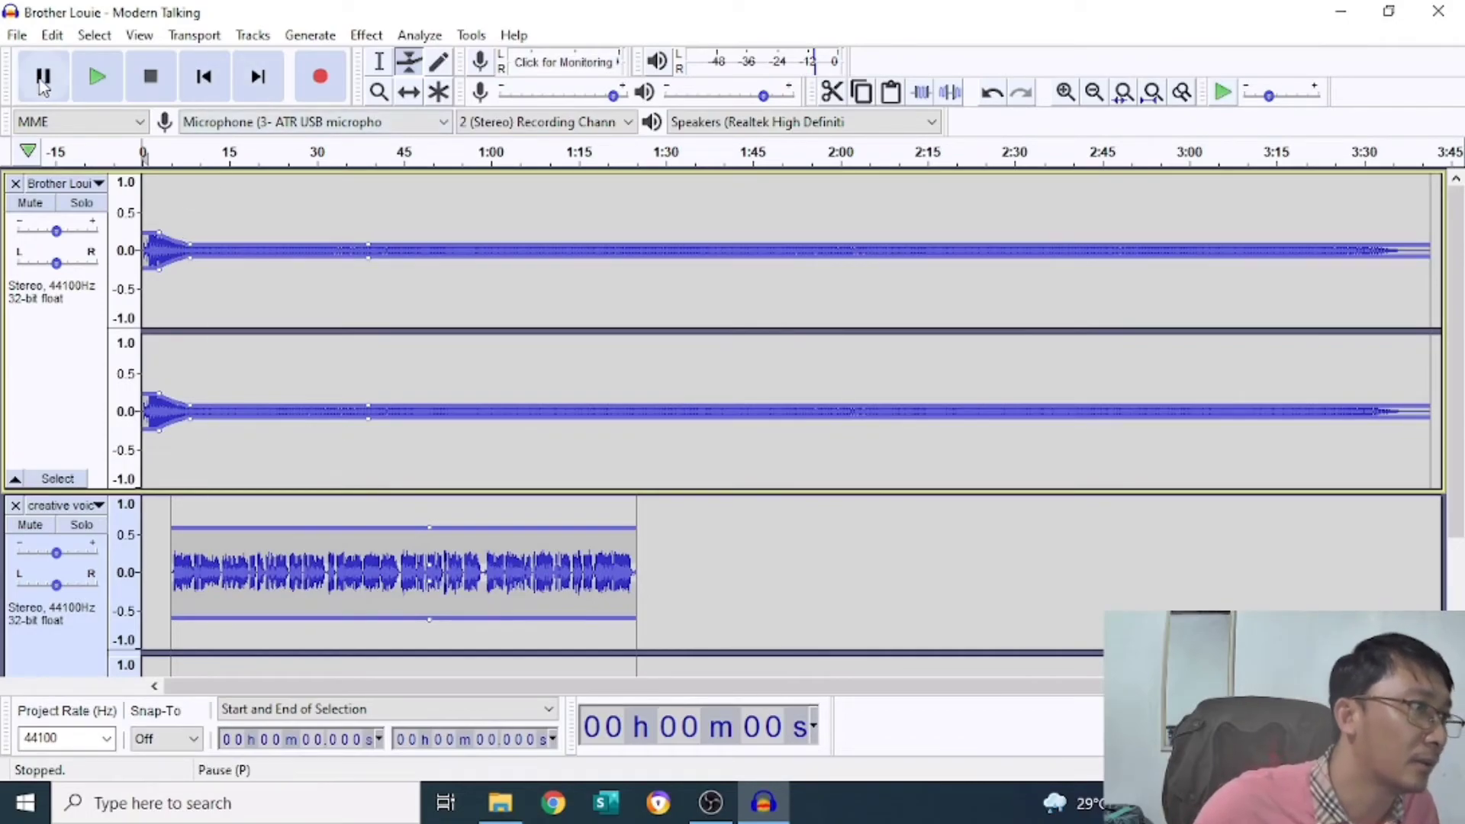
{"action": "left_click", "coordinate": [98, 76]}
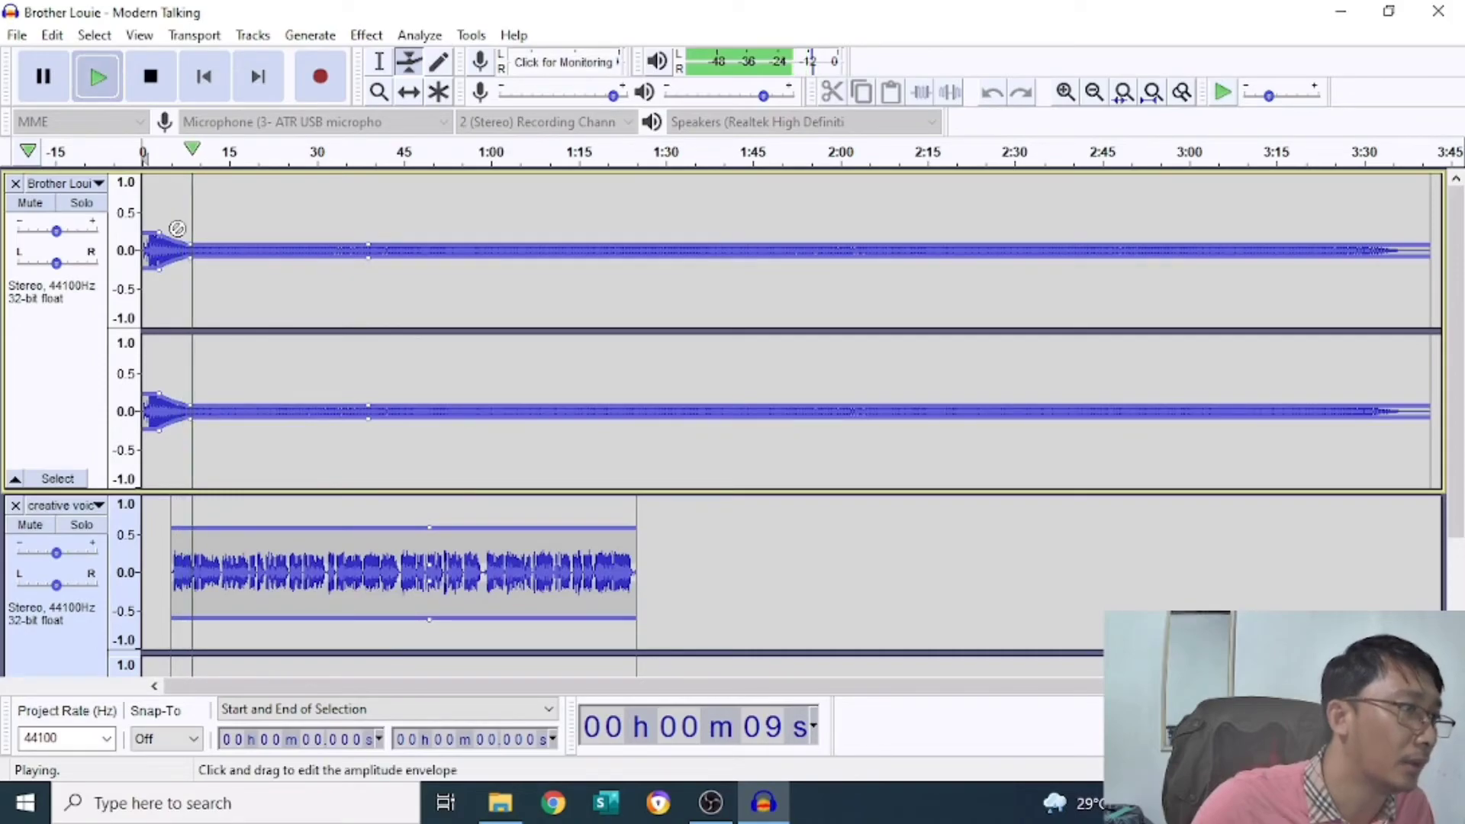
{"action": "left_click", "coordinate": [151, 80]}
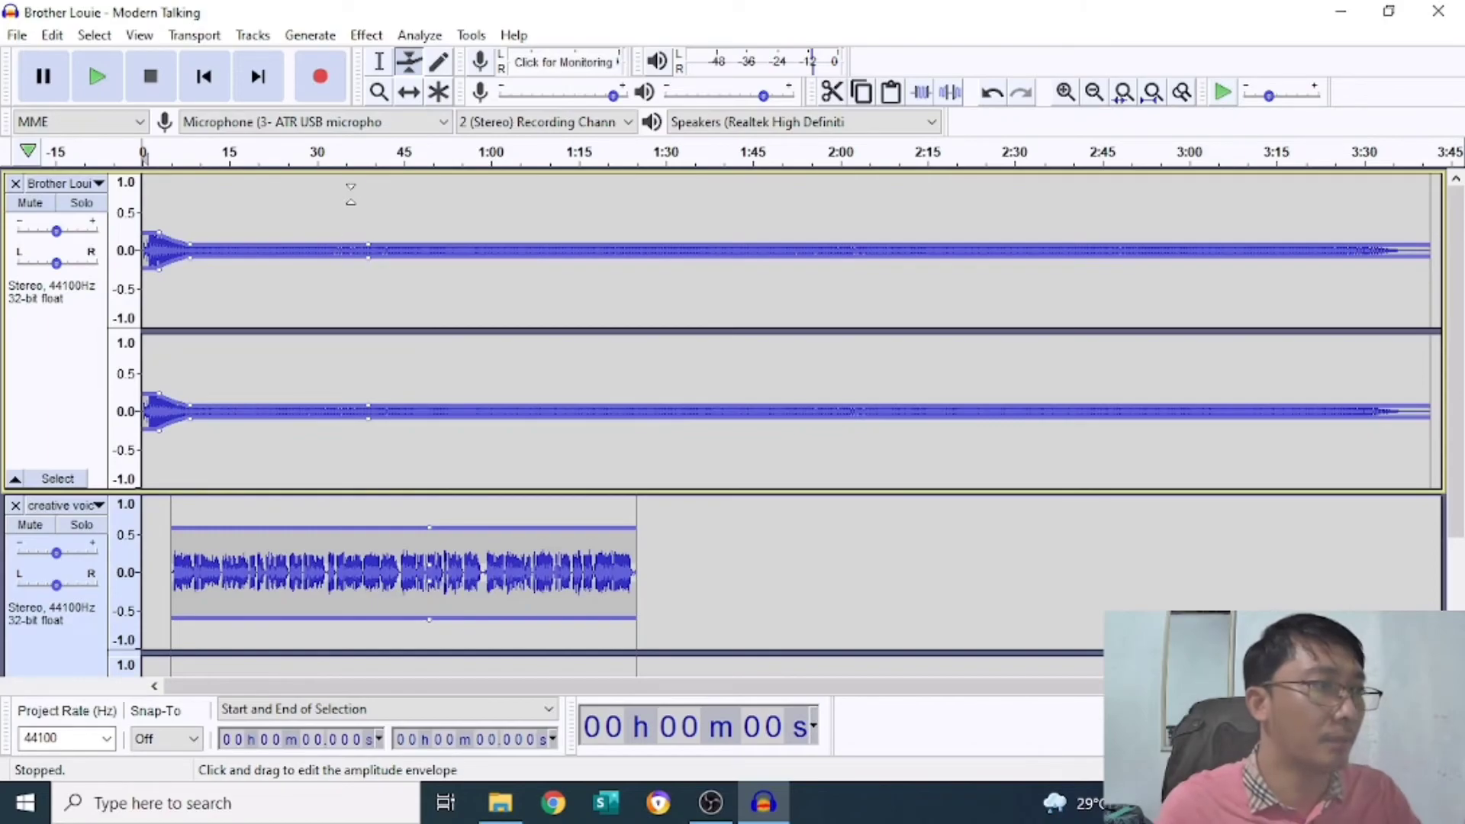
Step: Switch to the Selection tool and place the cursor at about 13.5 s in the creative voice track
{"action": "left_click", "coordinate": [381, 63]}
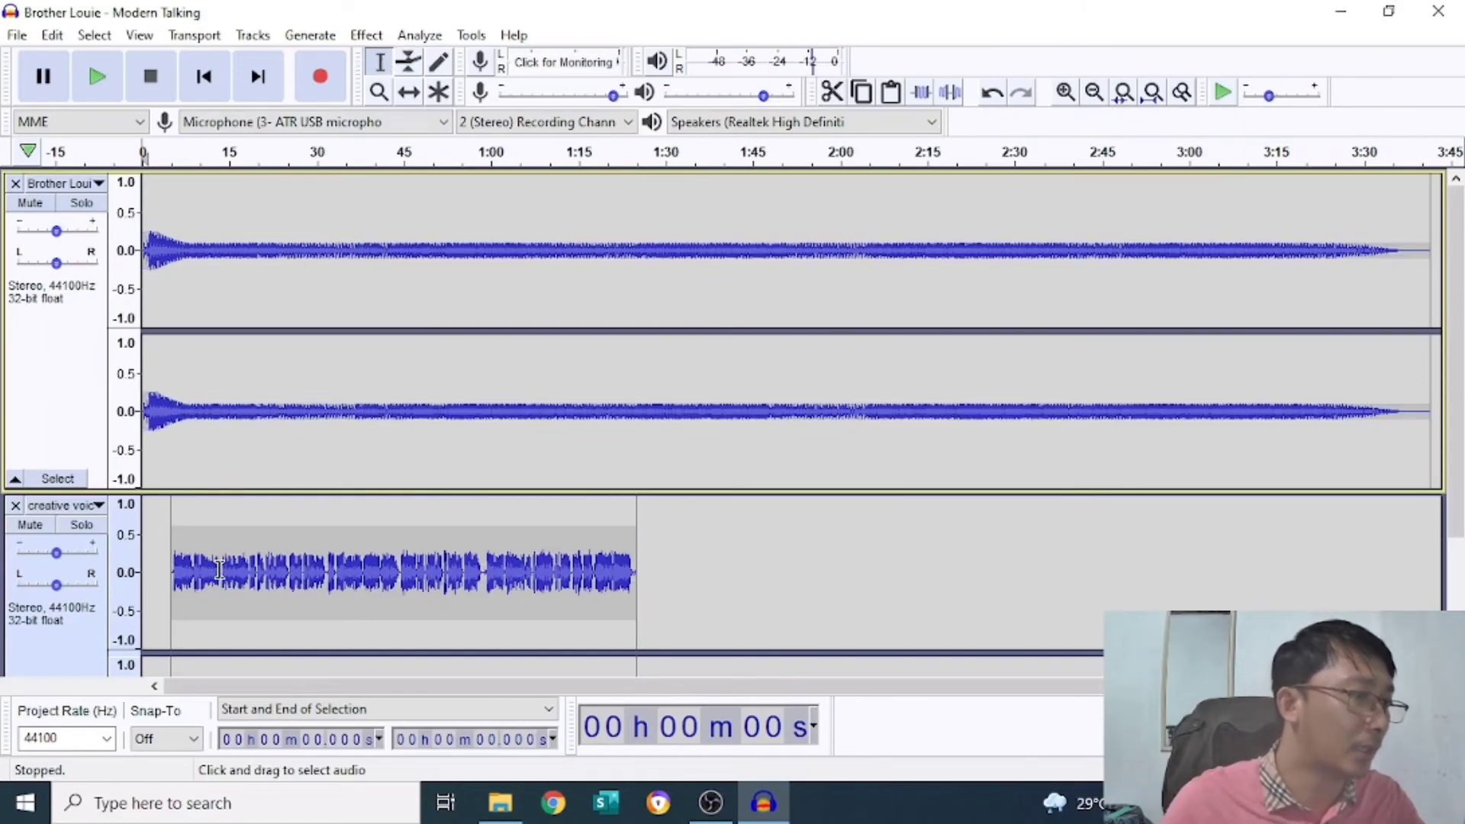
{"action": "left_click", "coordinate": [219, 569]}
{"action": "scroll", "coordinate": [722, 507], "scroll_direction": "down", "scroll_amount": 3}
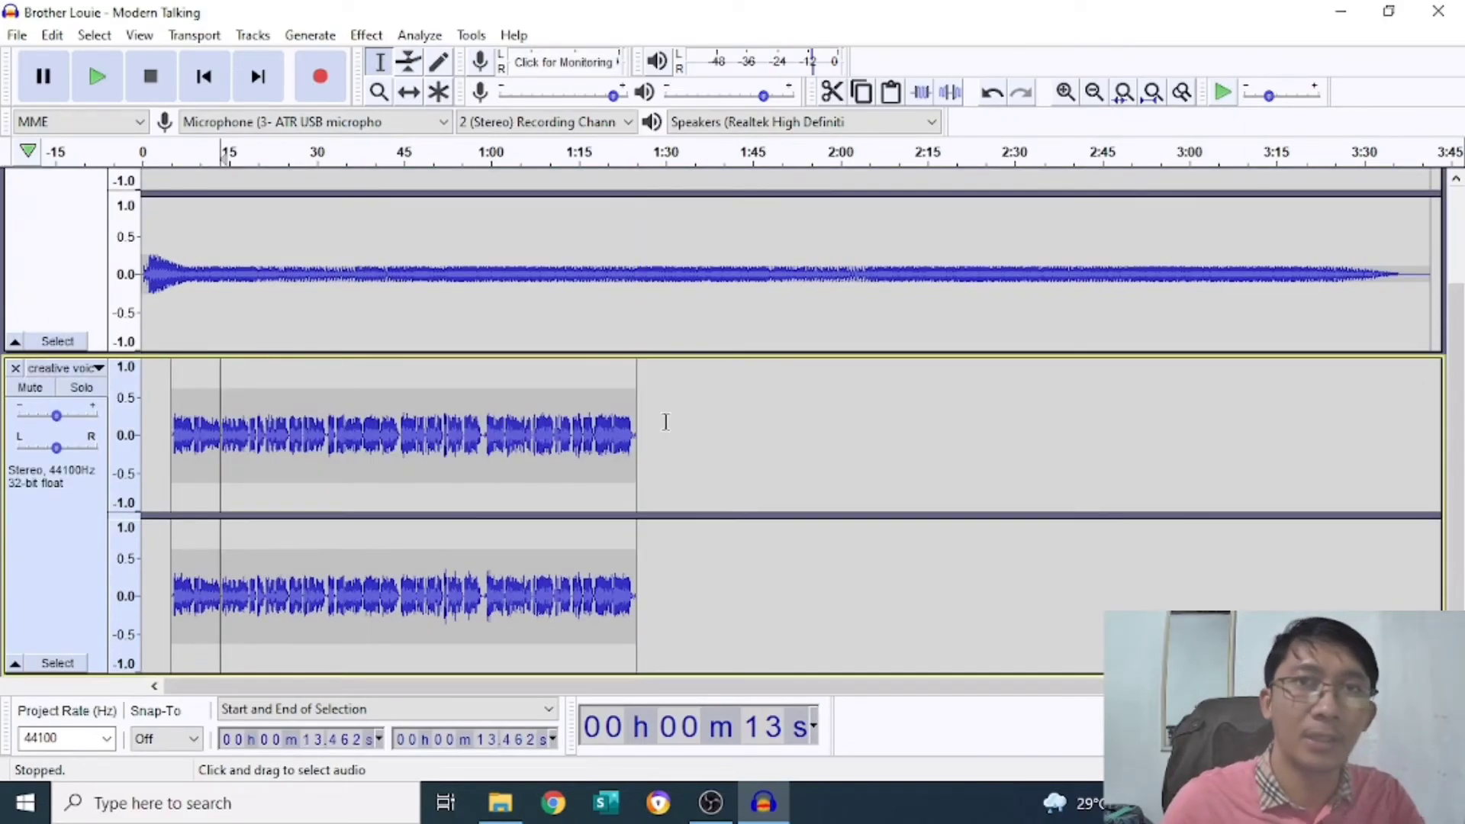
Step: Preview Change Speed on the selected creative voice clip at a multiplier of 1.693, and apply the effect with the multiplier reset to 1.000
{"action": "left_click_drag", "start_coordinate": [707, 443], "coordinate": [143, 457]}
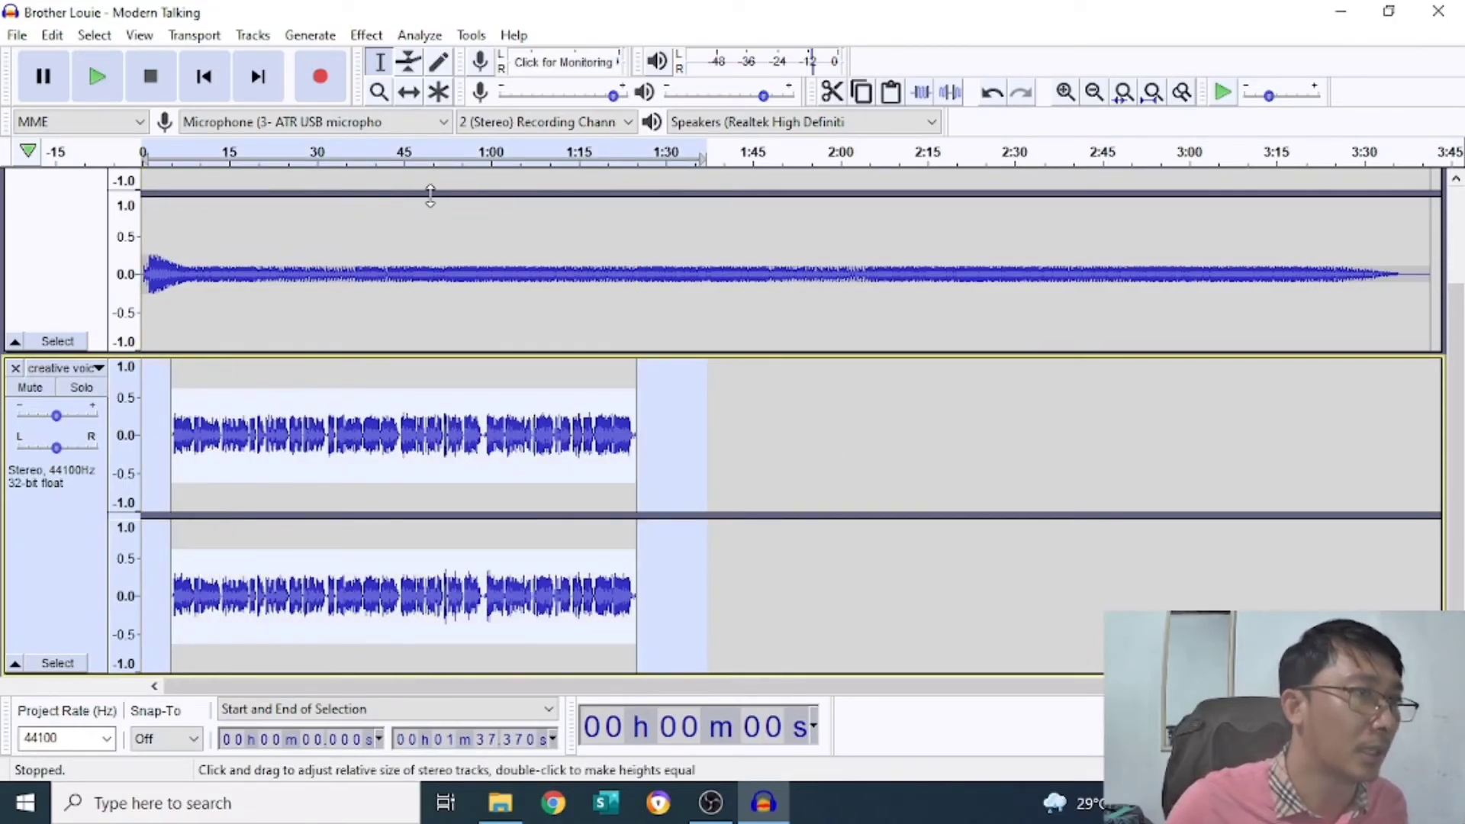
{"action": "left_click", "coordinate": [376, 35]}
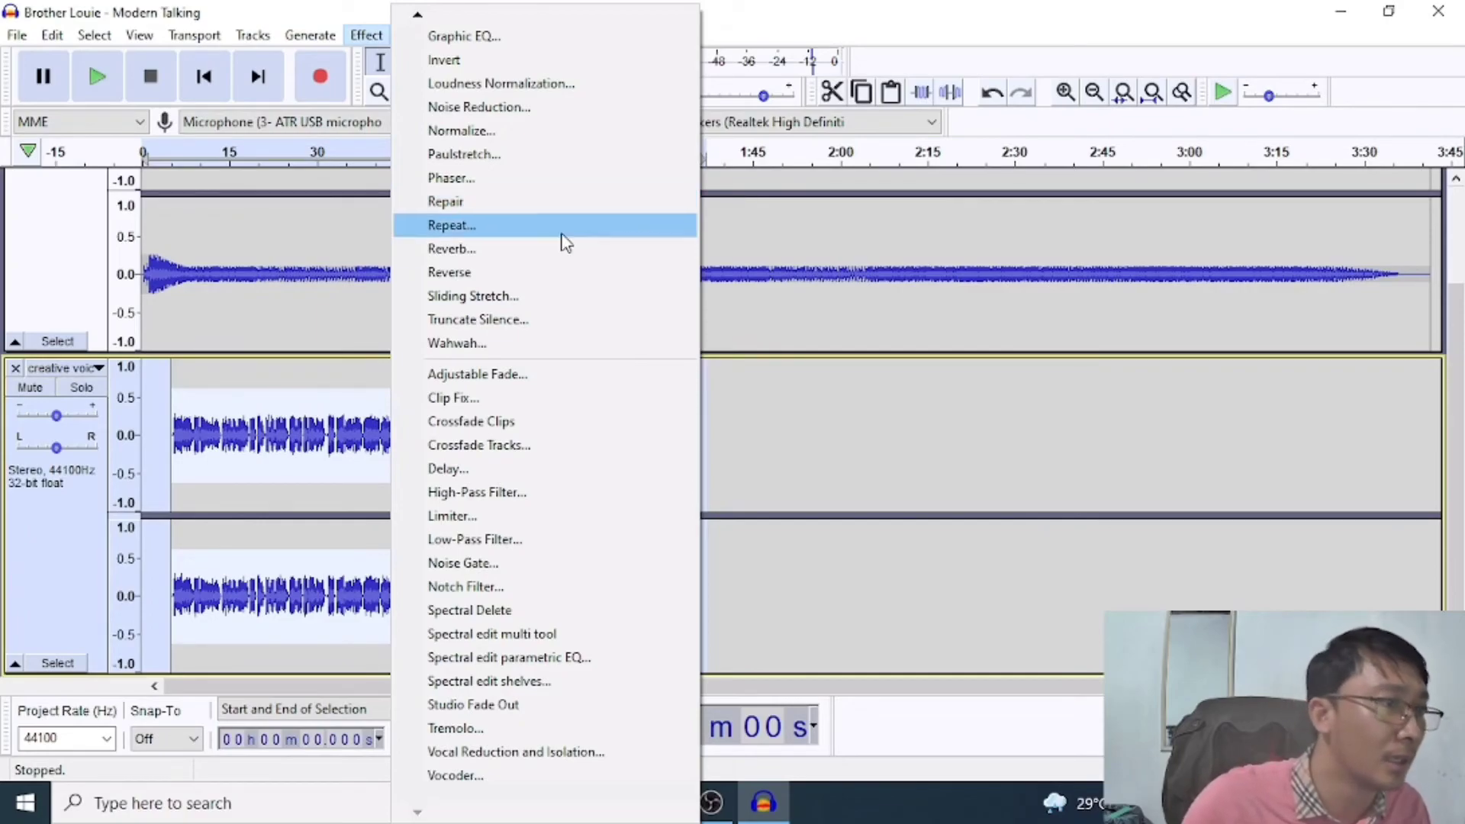
{"action": "scroll", "coordinate": [488, 92], "scroll_direction": "up", "scroll_amount": 3}
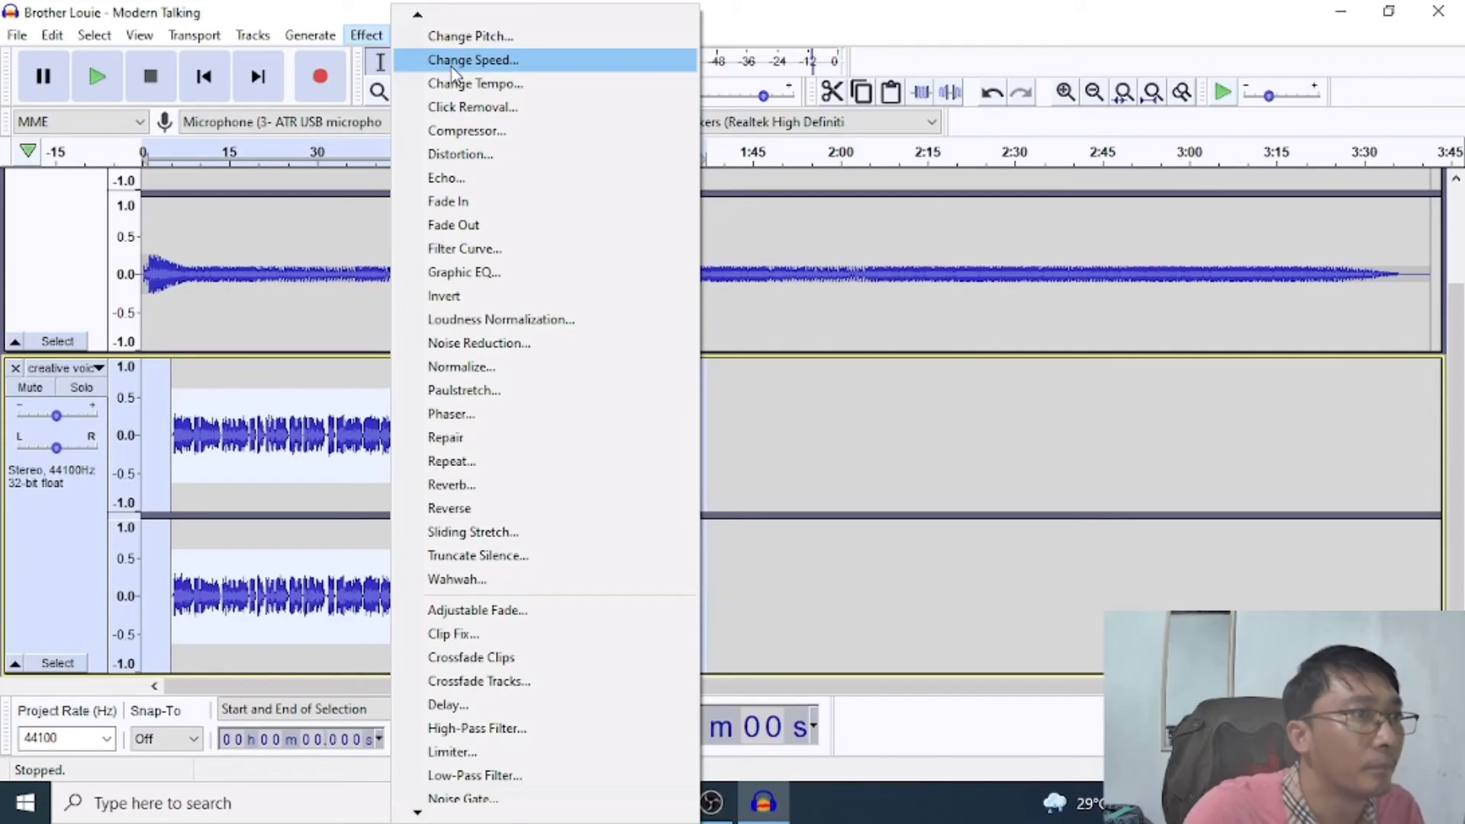
{"action": "left_click", "coordinate": [452, 67]}
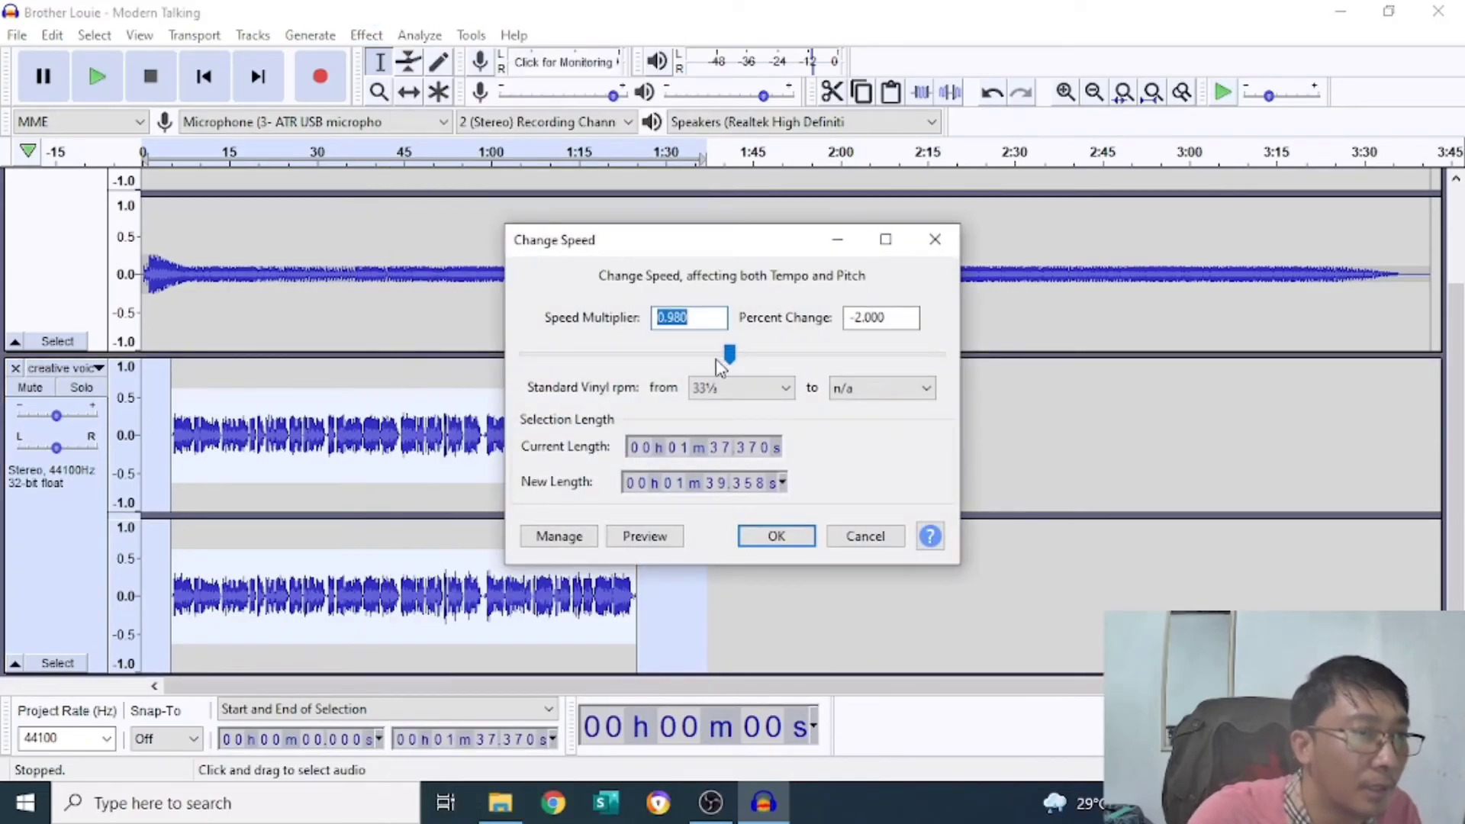
{"action": "left_click_drag", "start_coordinate": [725, 353], "coordinate": [785, 363]}
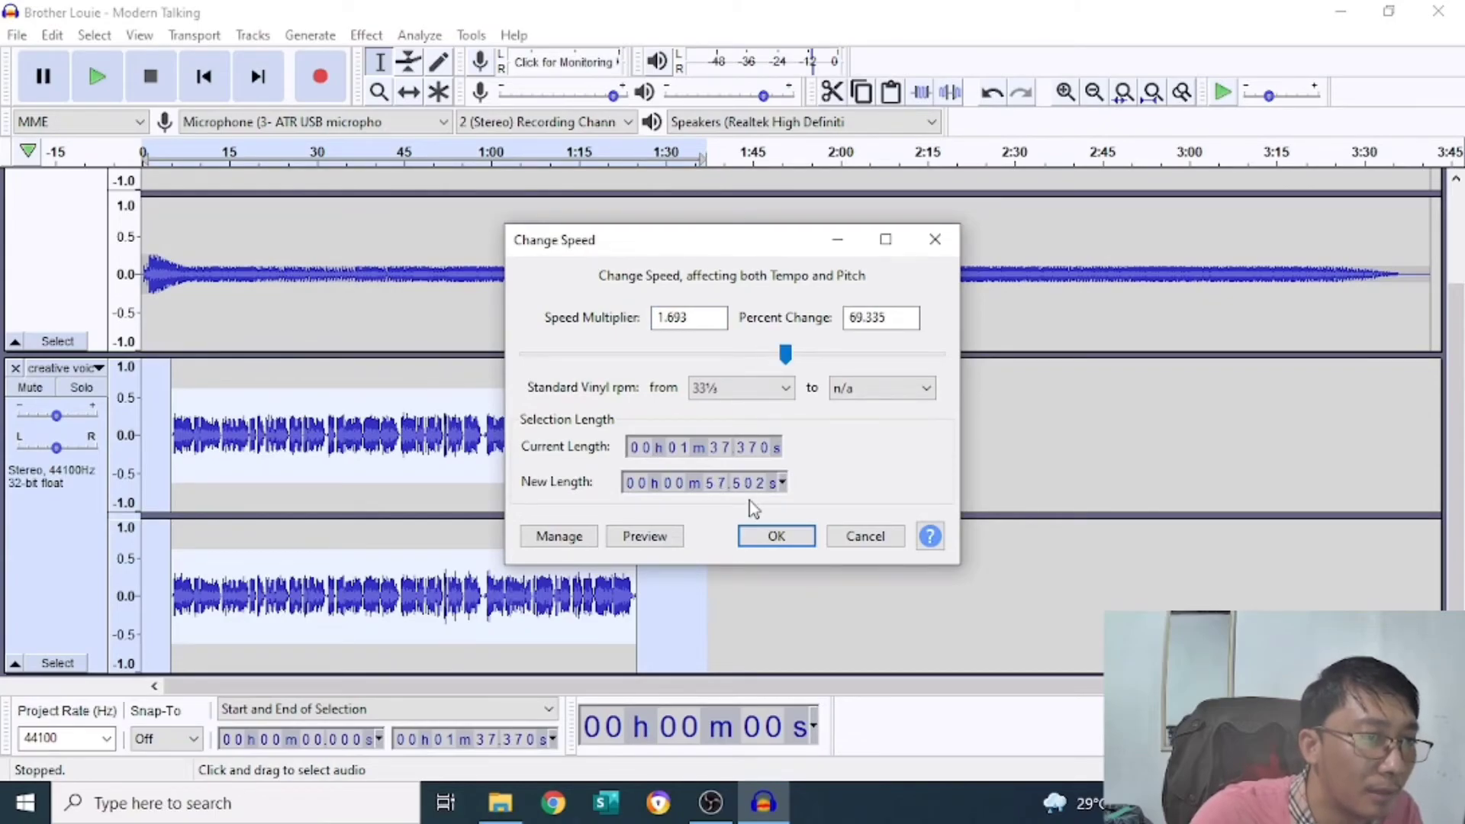
{"action": "left_click", "coordinate": [647, 537]}
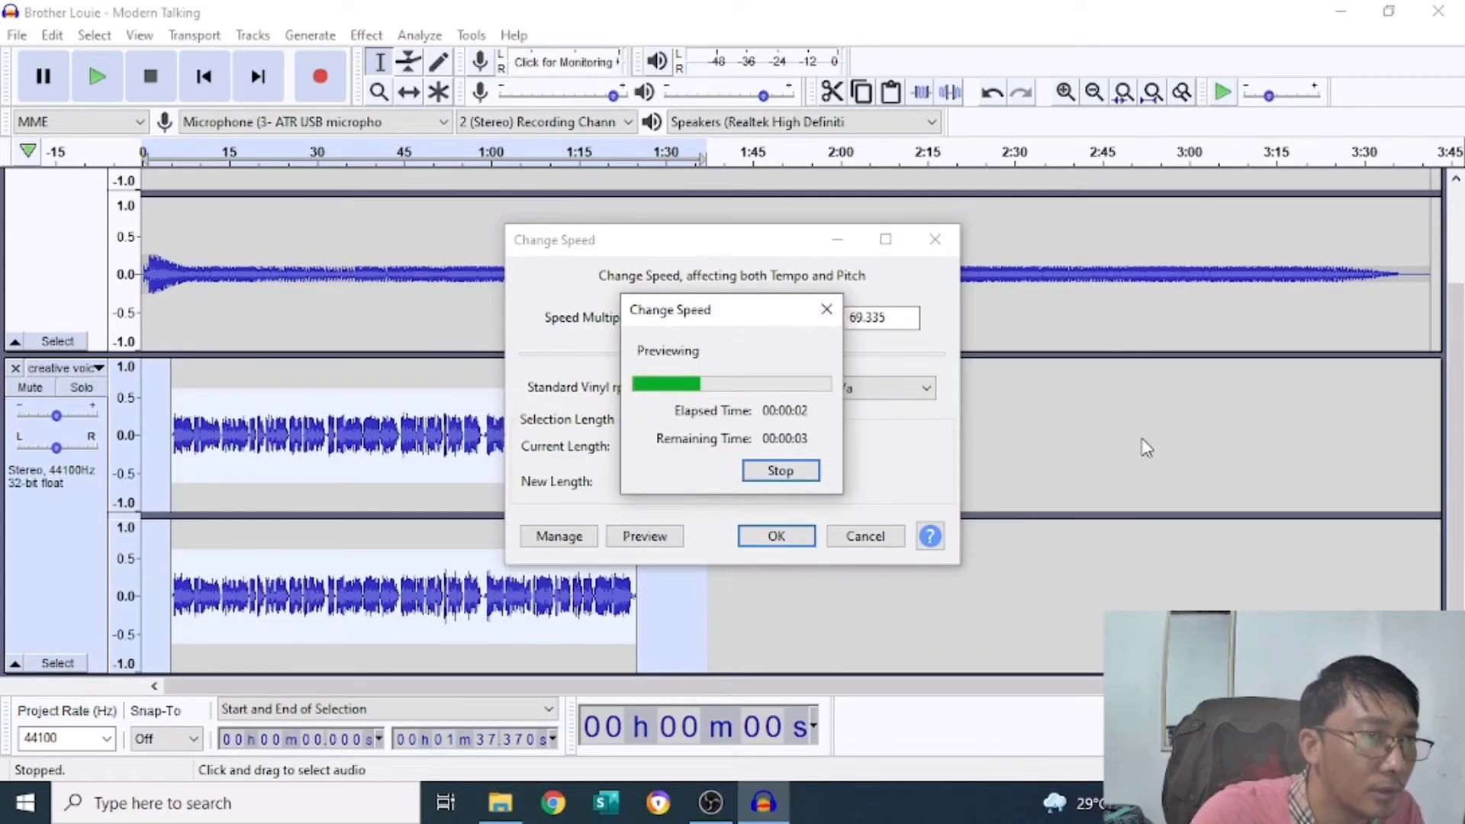
{"action": "left_click", "coordinate": [827, 313]}
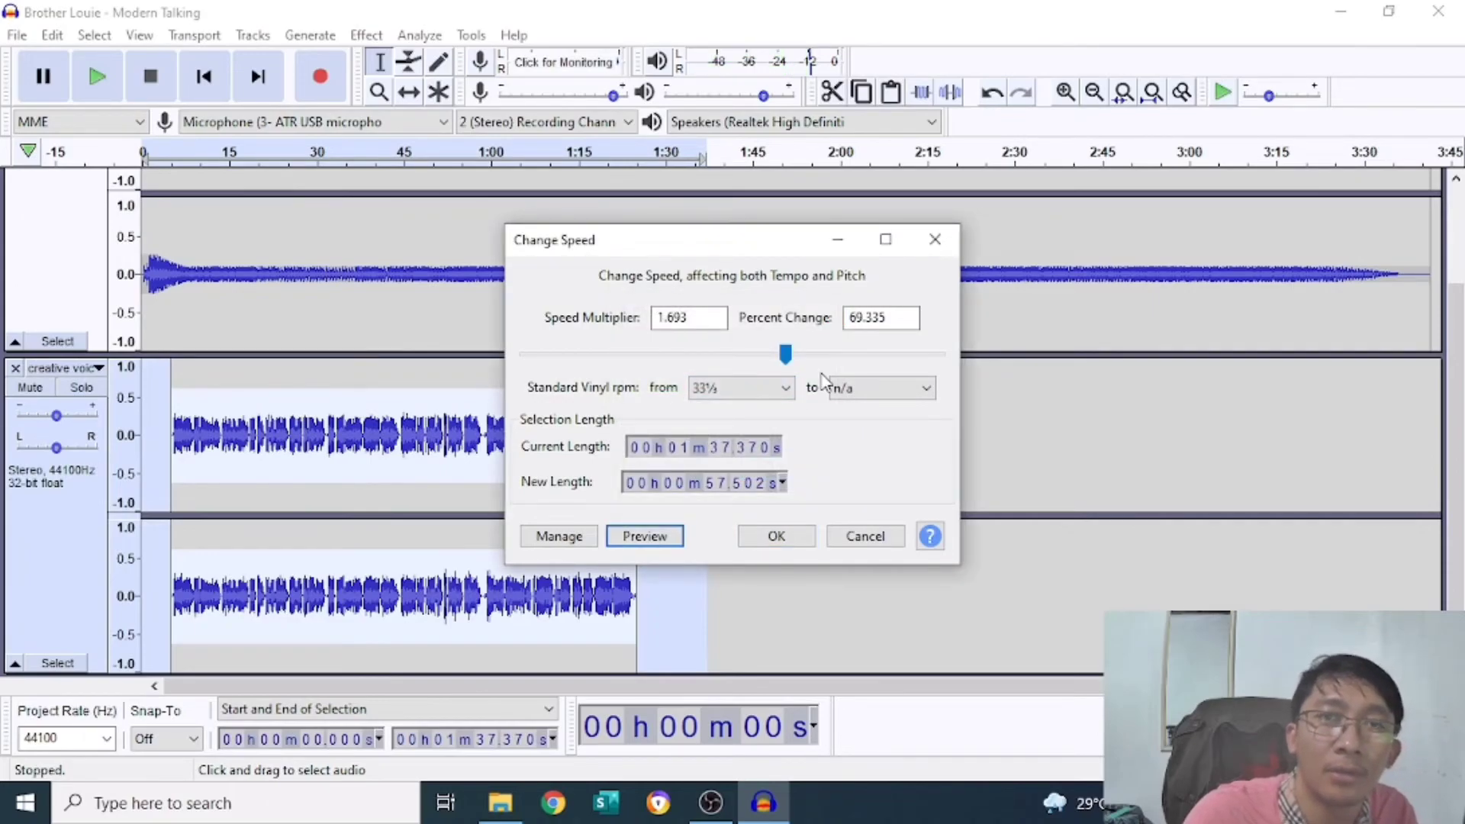
{"action": "left_click_drag", "start_coordinate": [785, 354], "coordinate": [722, 377]}
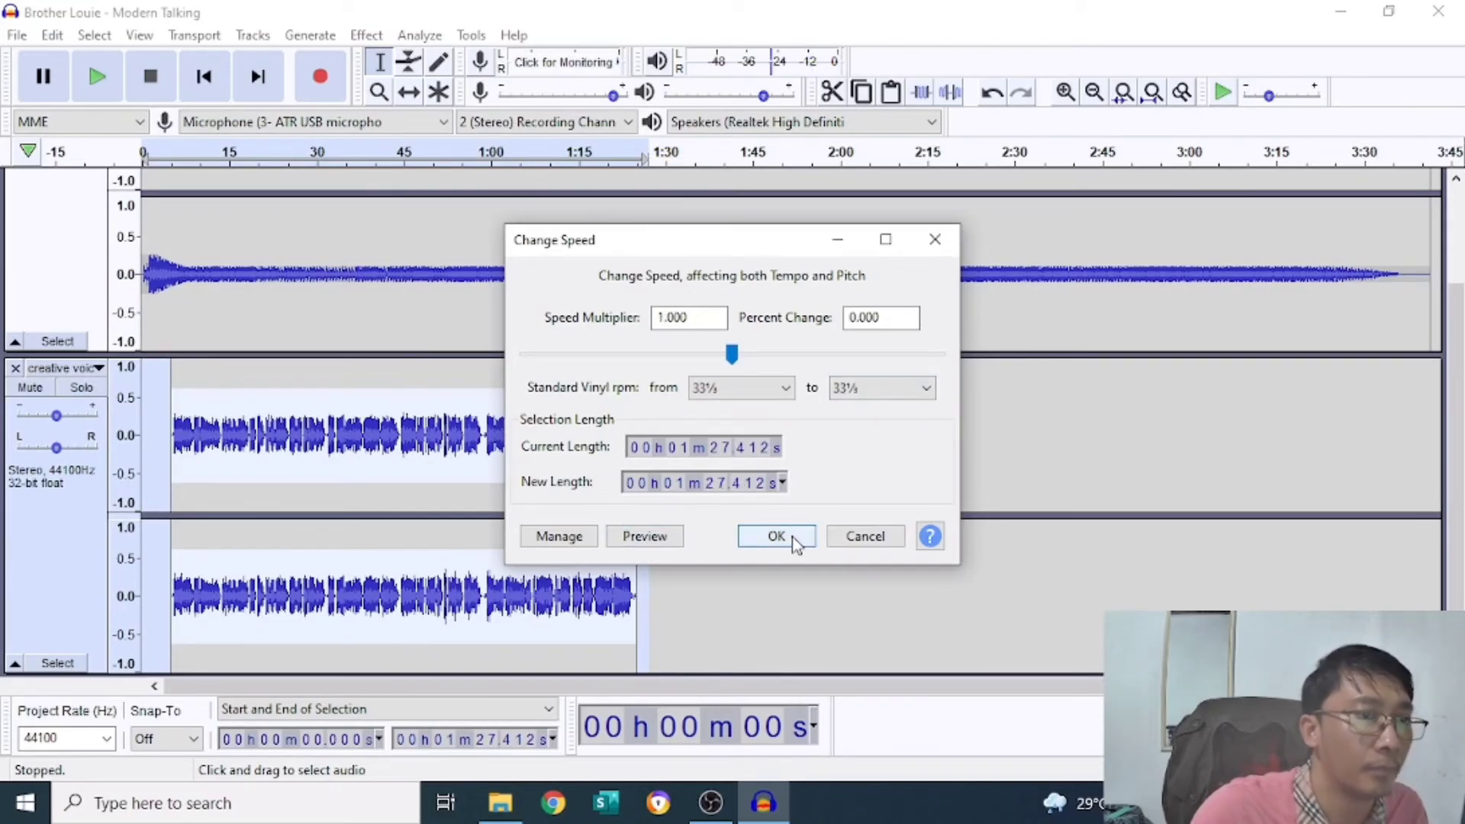
{"action": "left_click", "coordinate": [776, 537]}
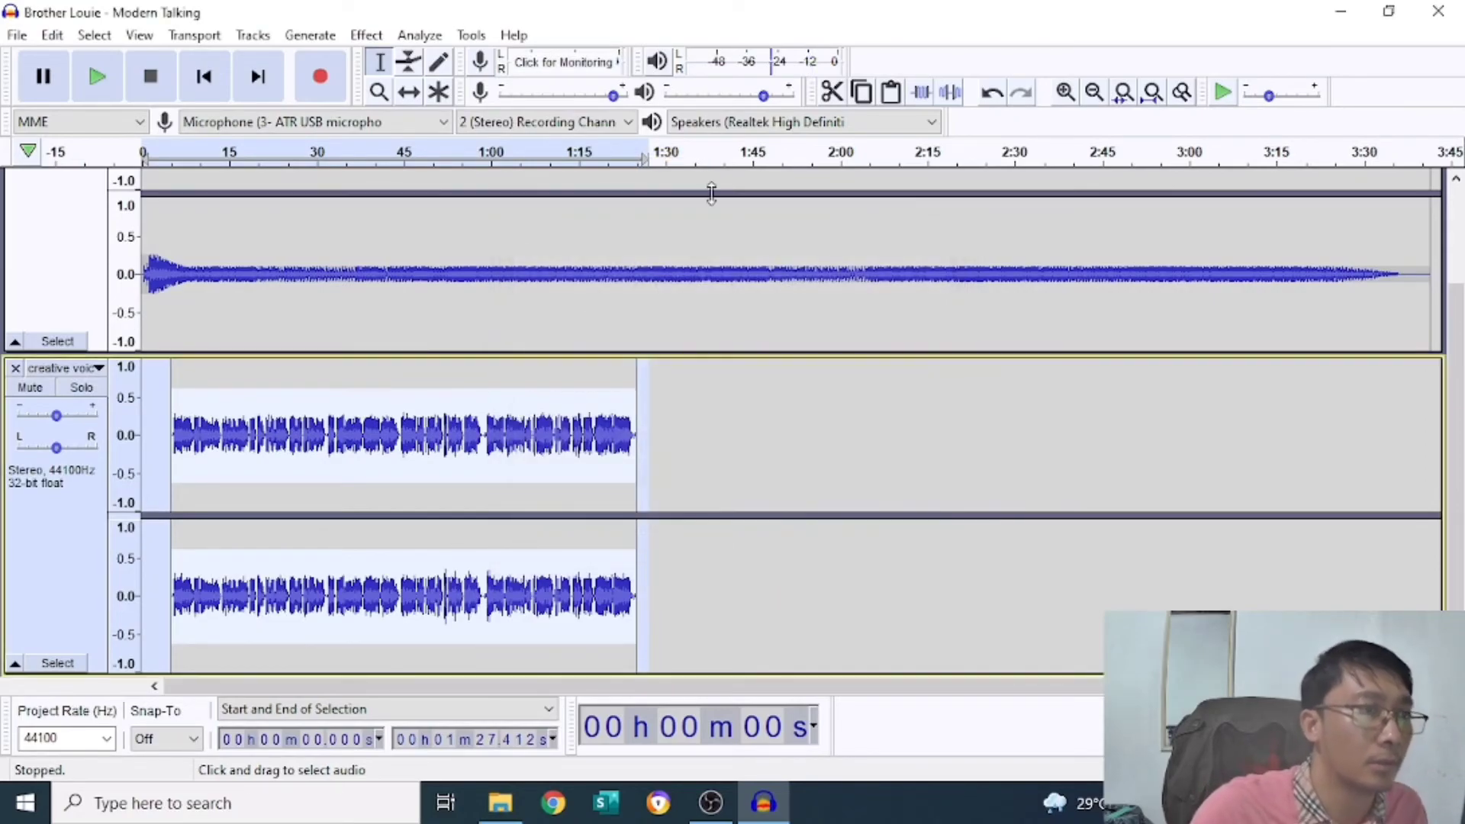
Step: Apply Reverb to the creative voice selection with room size 70% and reverberance 25%, previewing it at 0% reverberance first
{"action": "left_click", "coordinate": [367, 37]}
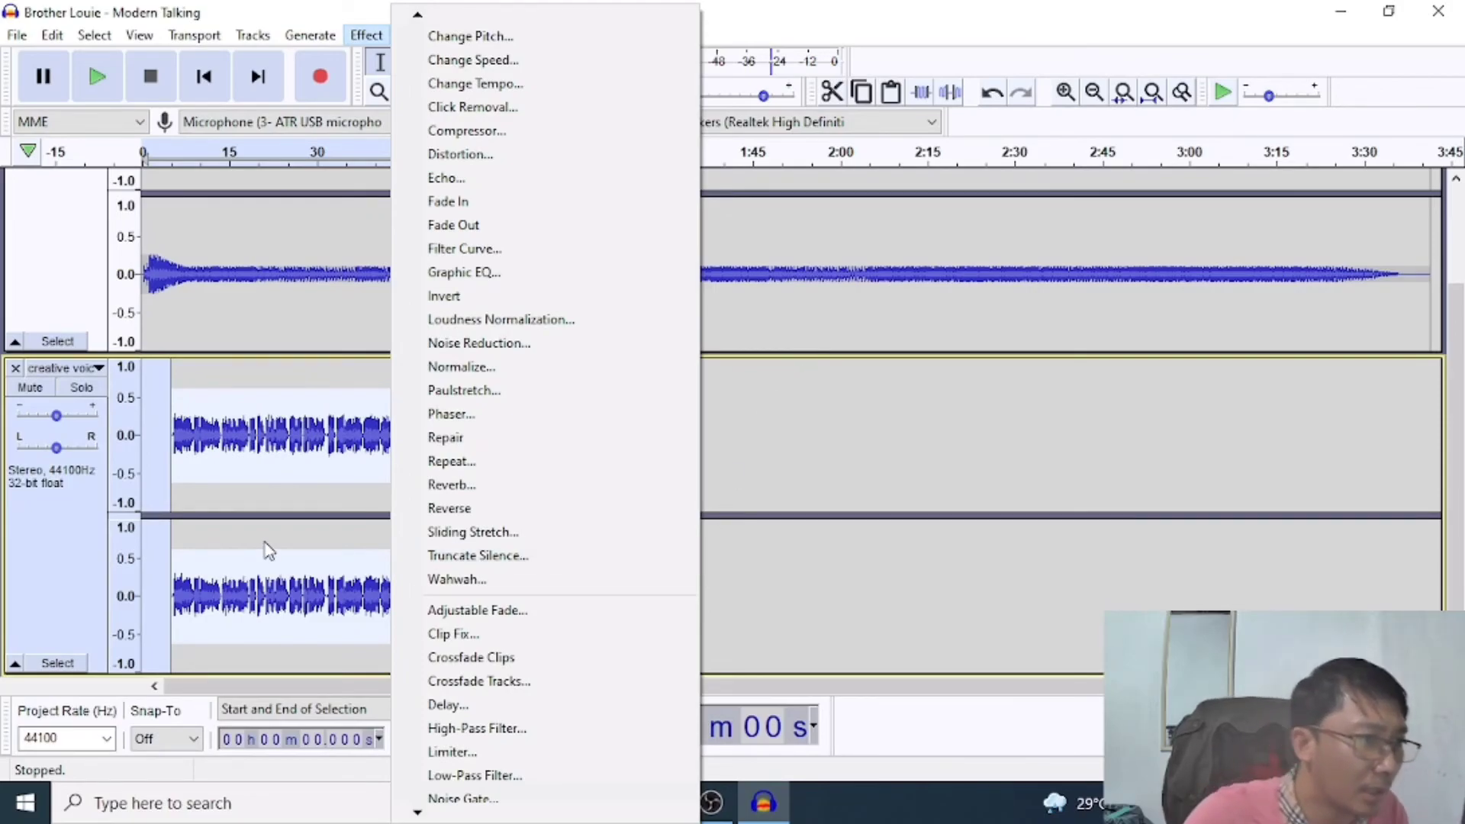
{"action": "left_click", "coordinate": [508, 485]}
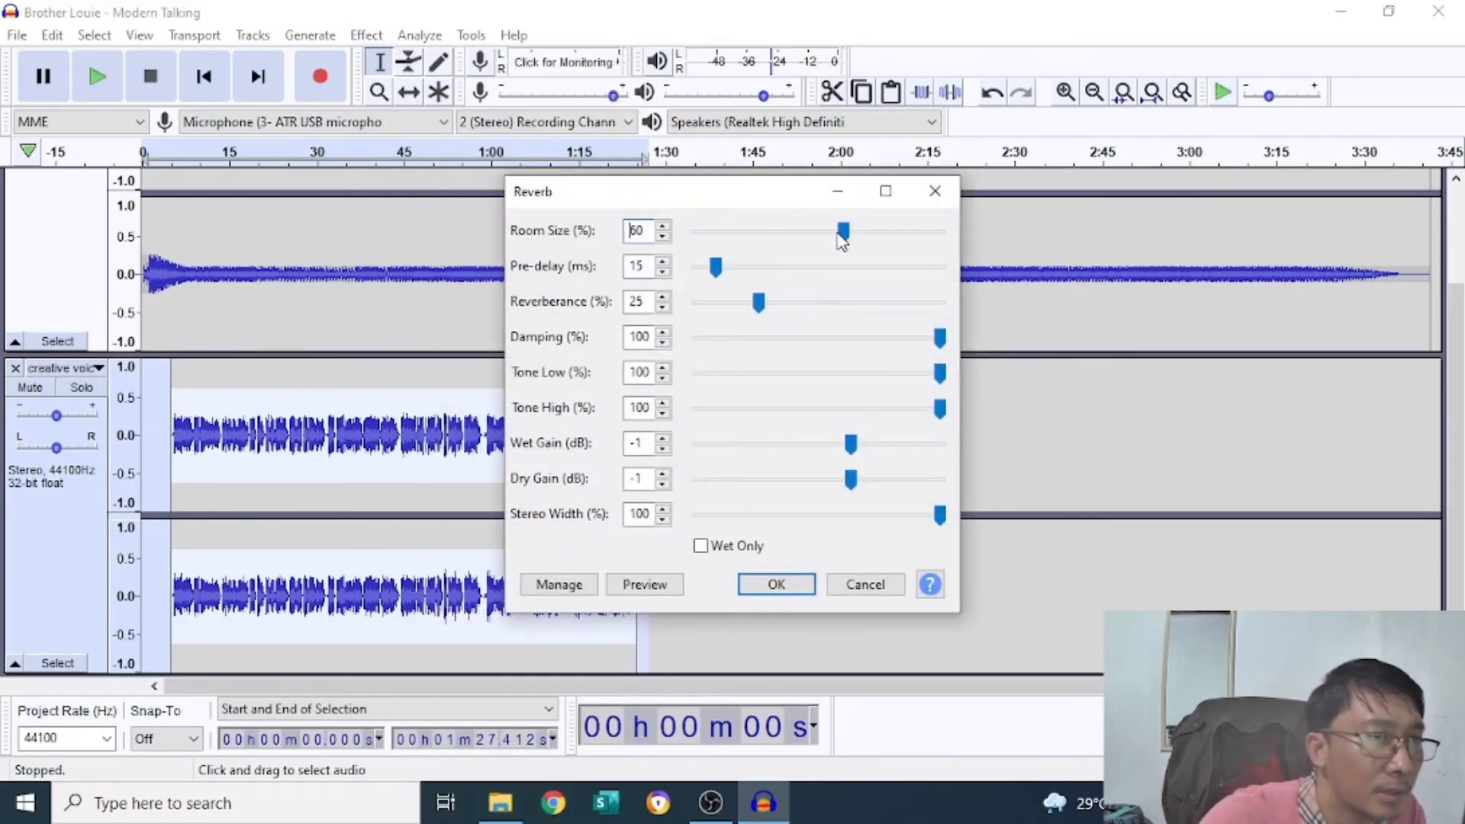
{"action": "left_click_drag", "start_coordinate": [846, 233], "coordinate": [872, 241]}
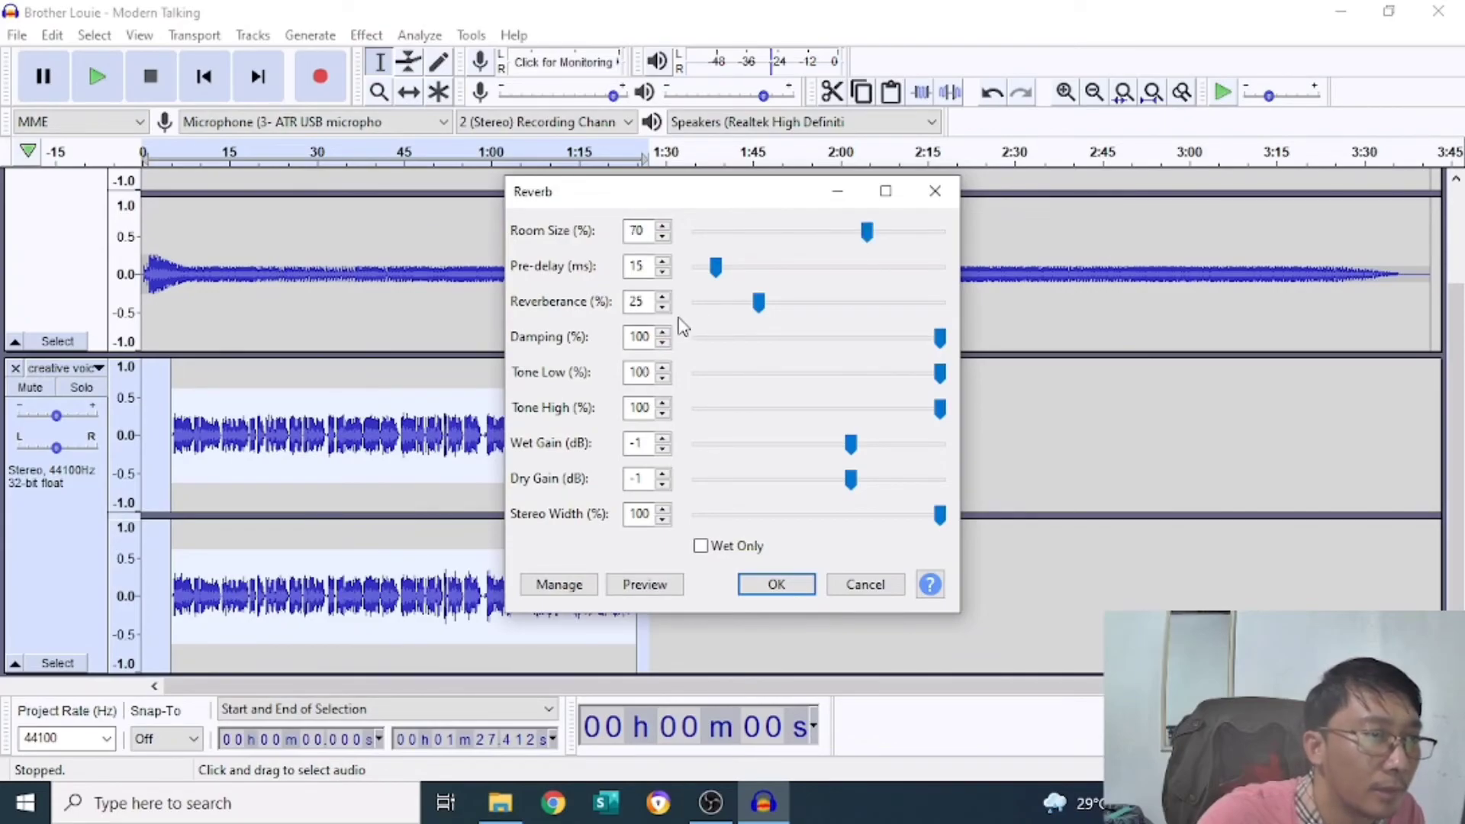
{"action": "left_click_drag", "start_coordinate": [760, 311], "coordinate": [696, 321]}
{"action": "left_click", "coordinate": [647, 584]}
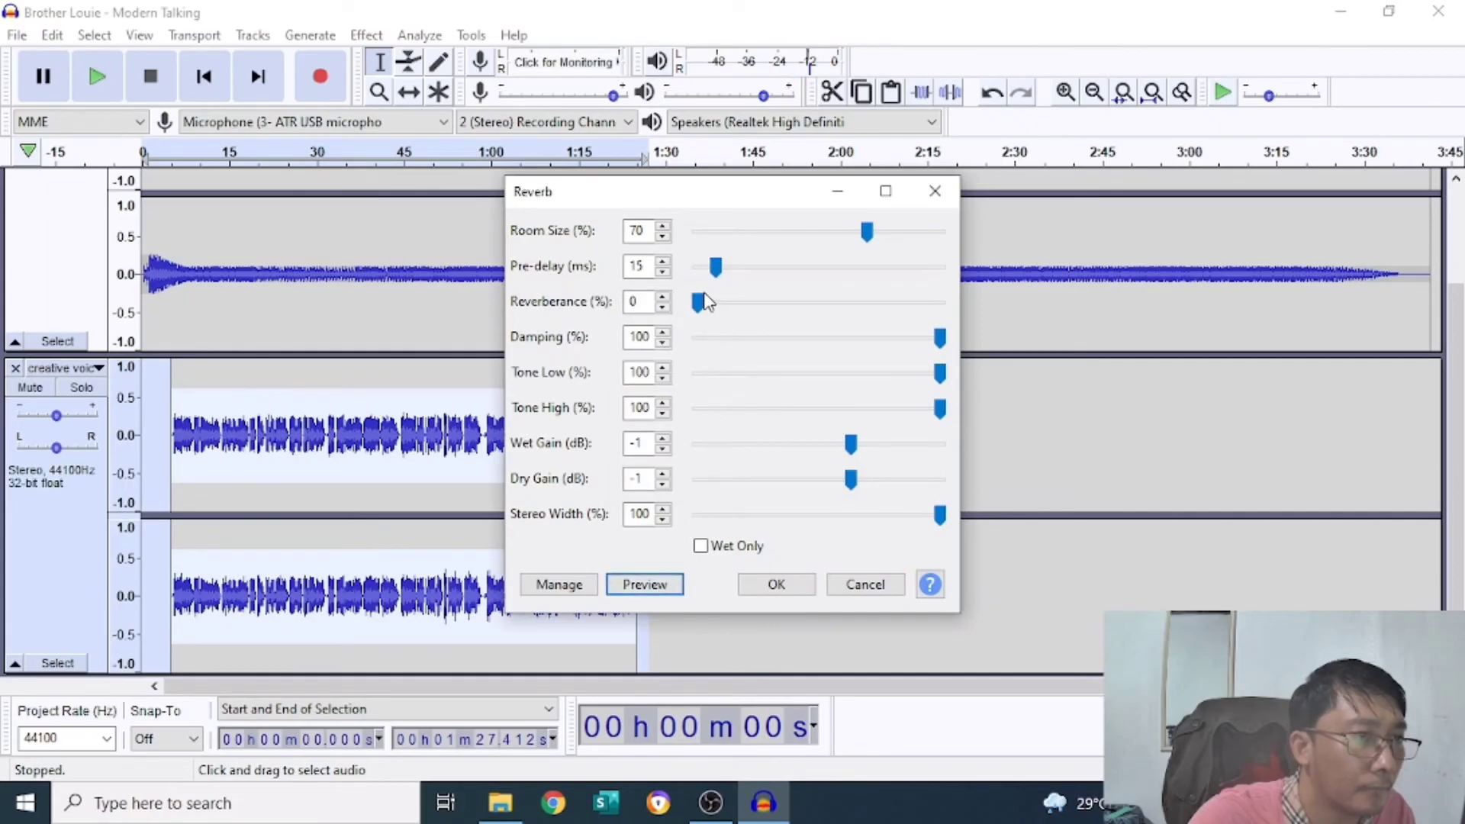
{"action": "left_click_drag", "start_coordinate": [696, 302], "coordinate": [760, 308]}
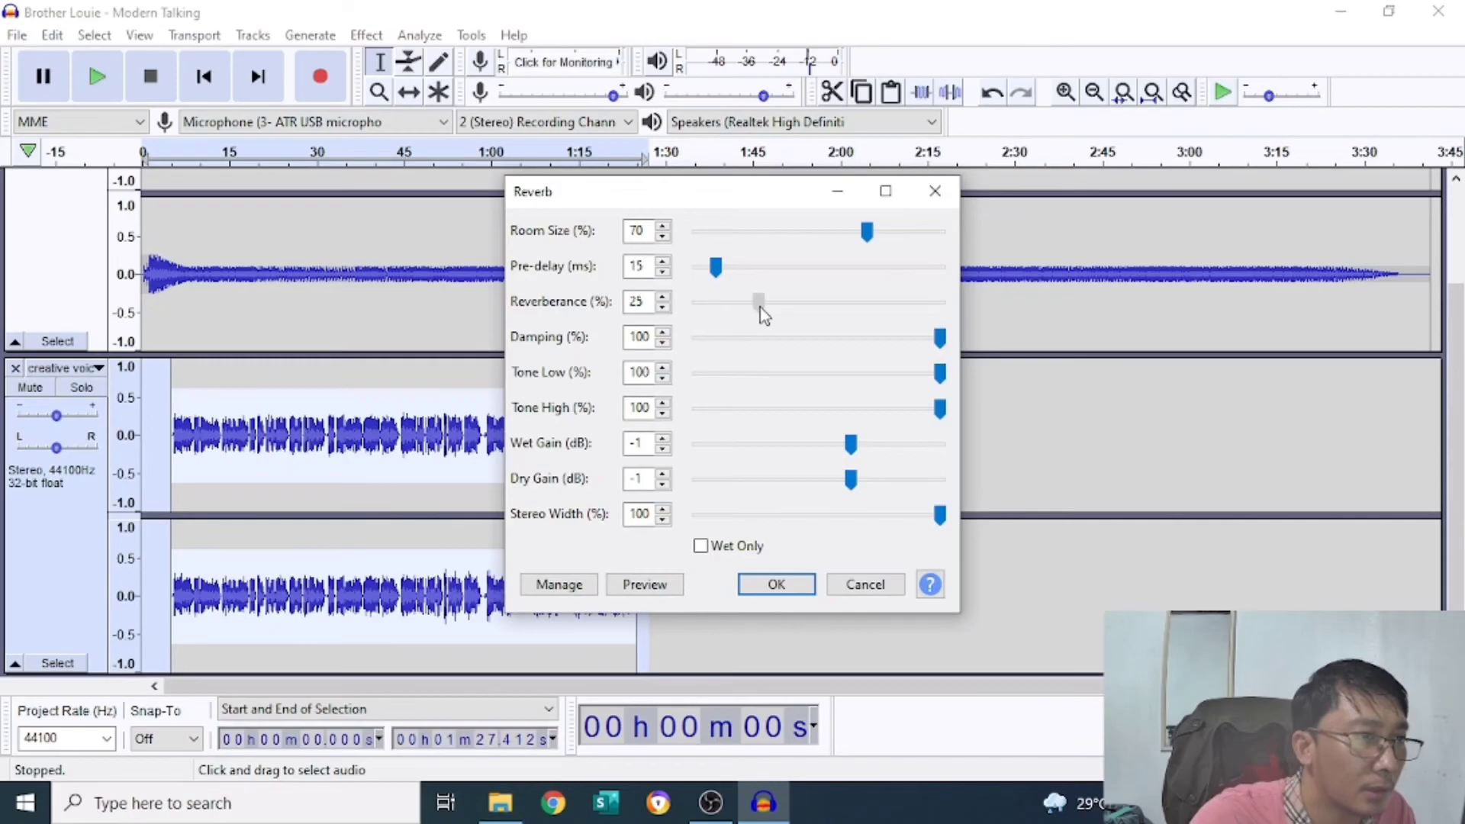
{"action": "left_click", "coordinate": [761, 587]}
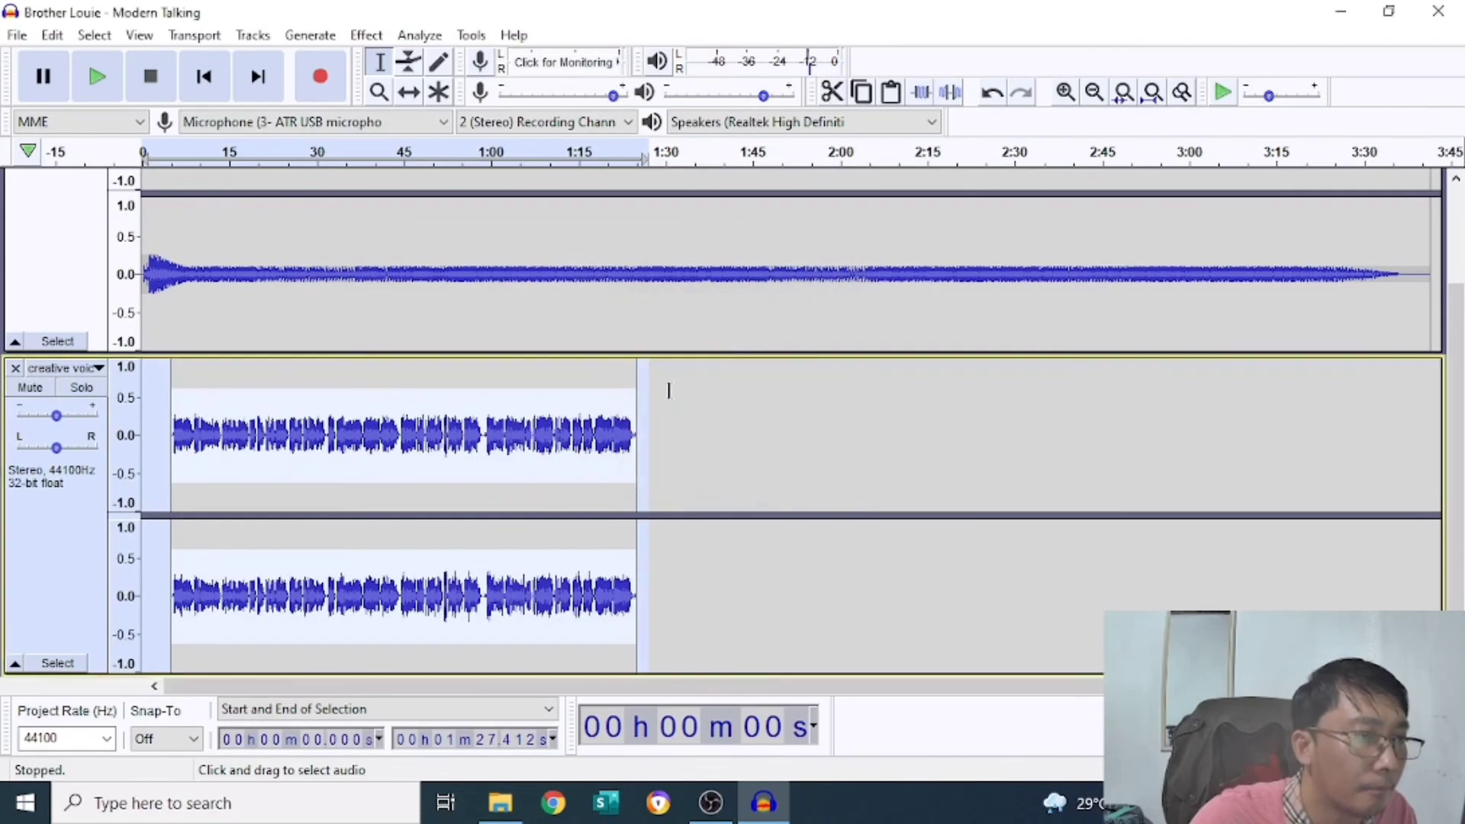
Step: Play the mix from about 53 s to hear the effect on the voice, and stop playback
{"action": "left_click", "coordinate": [450, 458]}
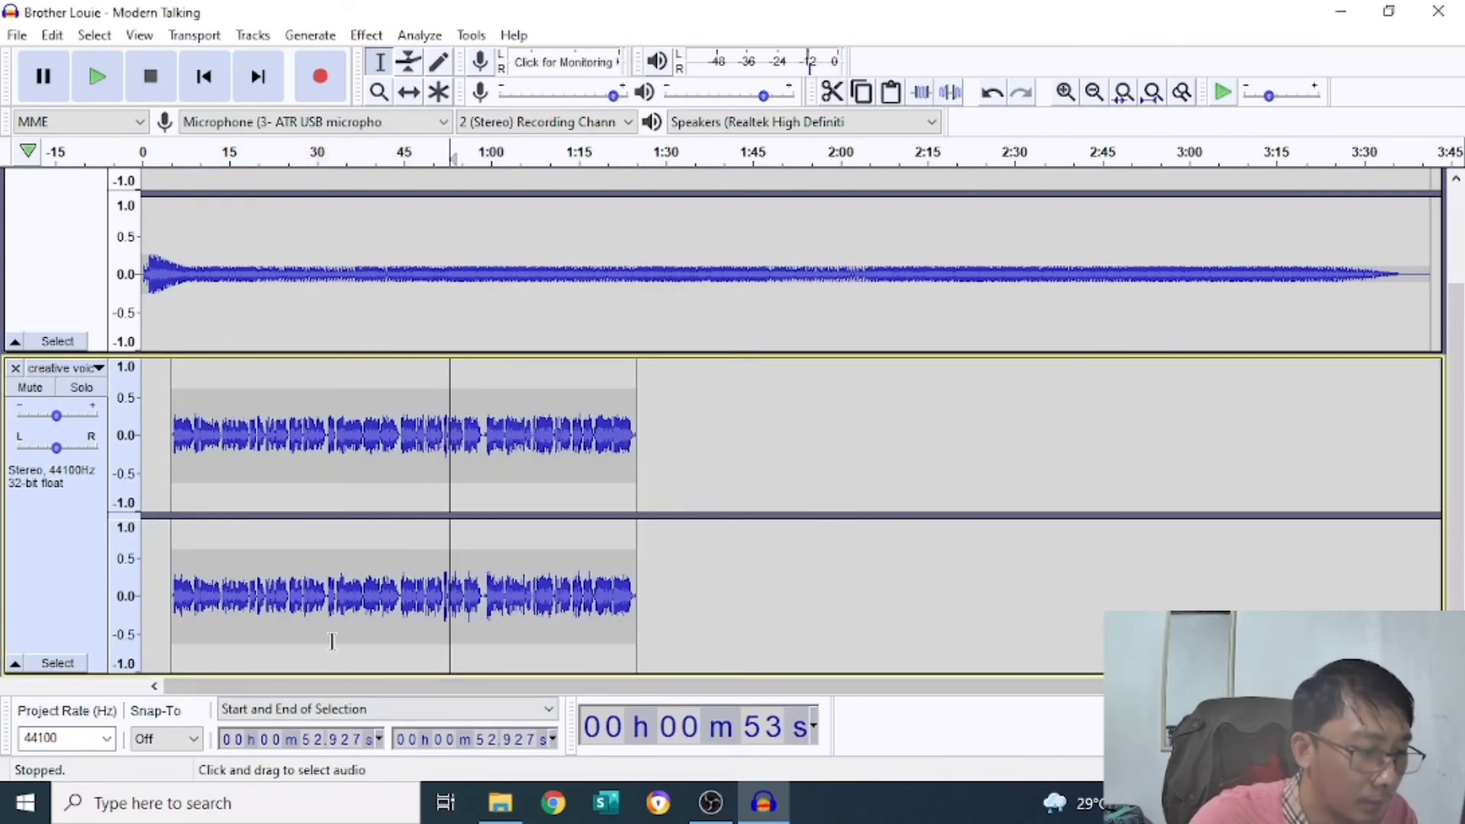
{"action": "key", "text": "space"}
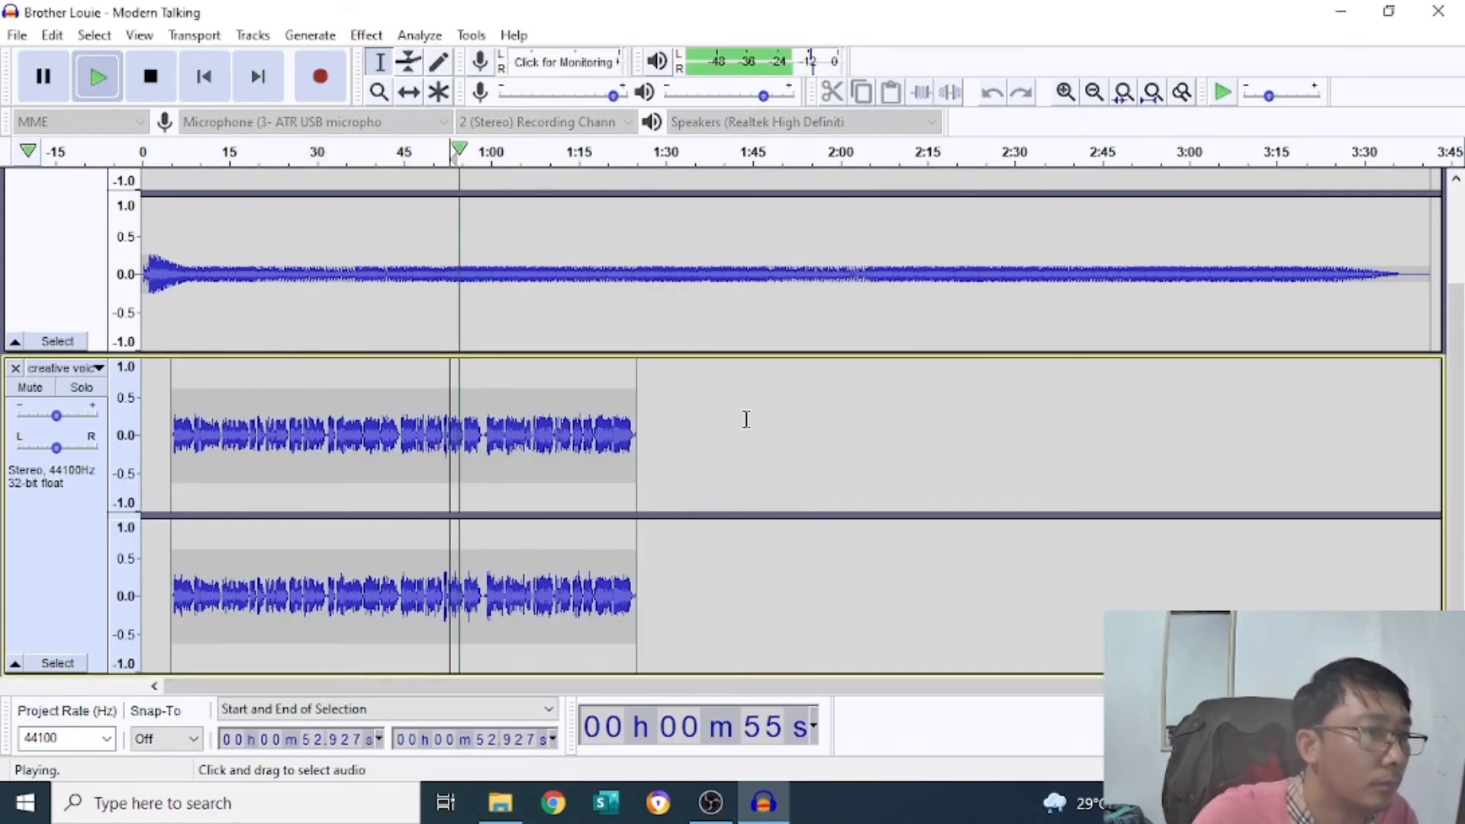
{"action": "left_click", "coordinate": [163, 87]}
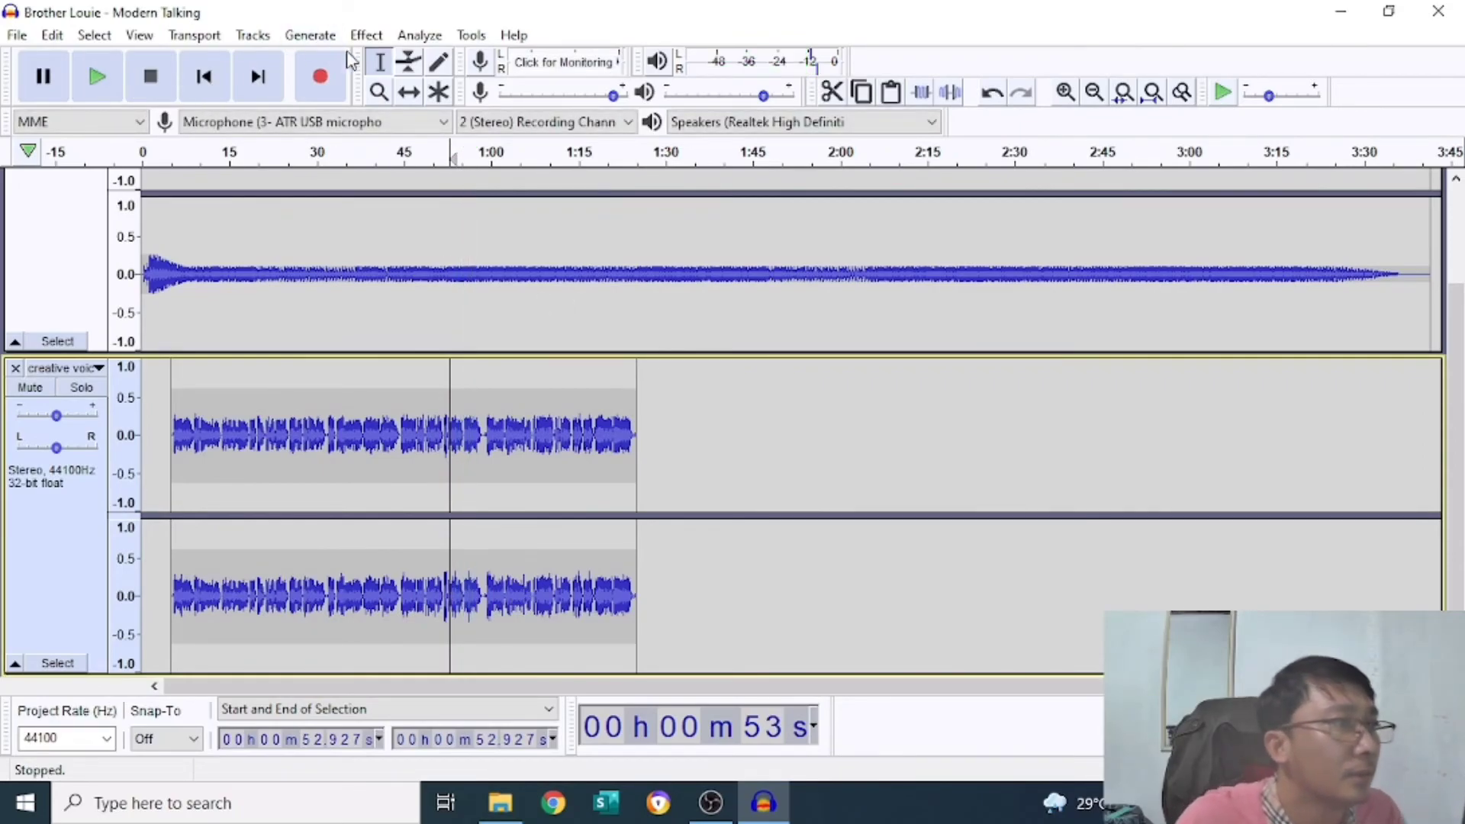
{"action": "left_click", "coordinate": [370, 36]}
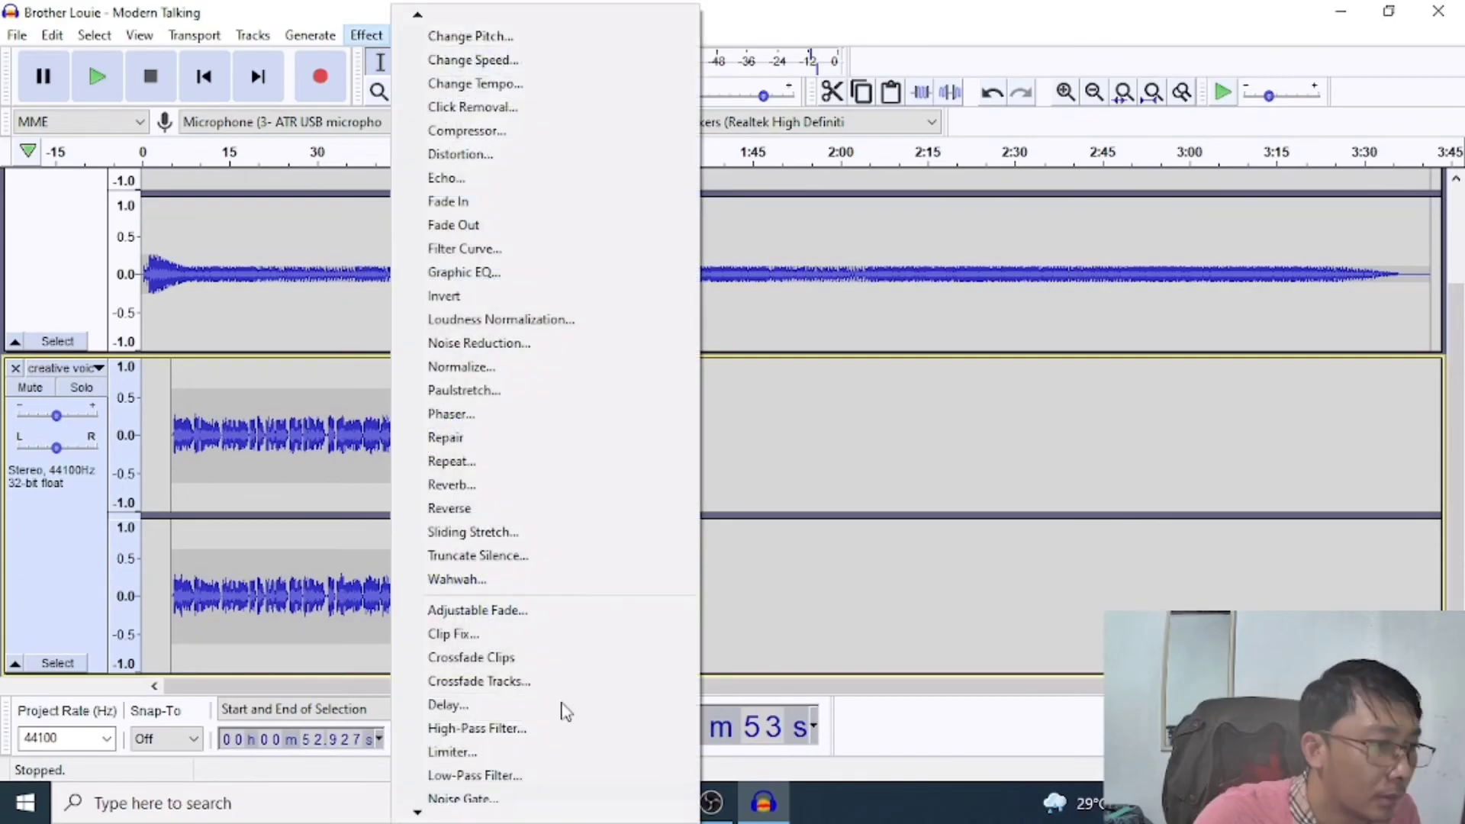
{"action": "left_click", "coordinate": [827, 446]}
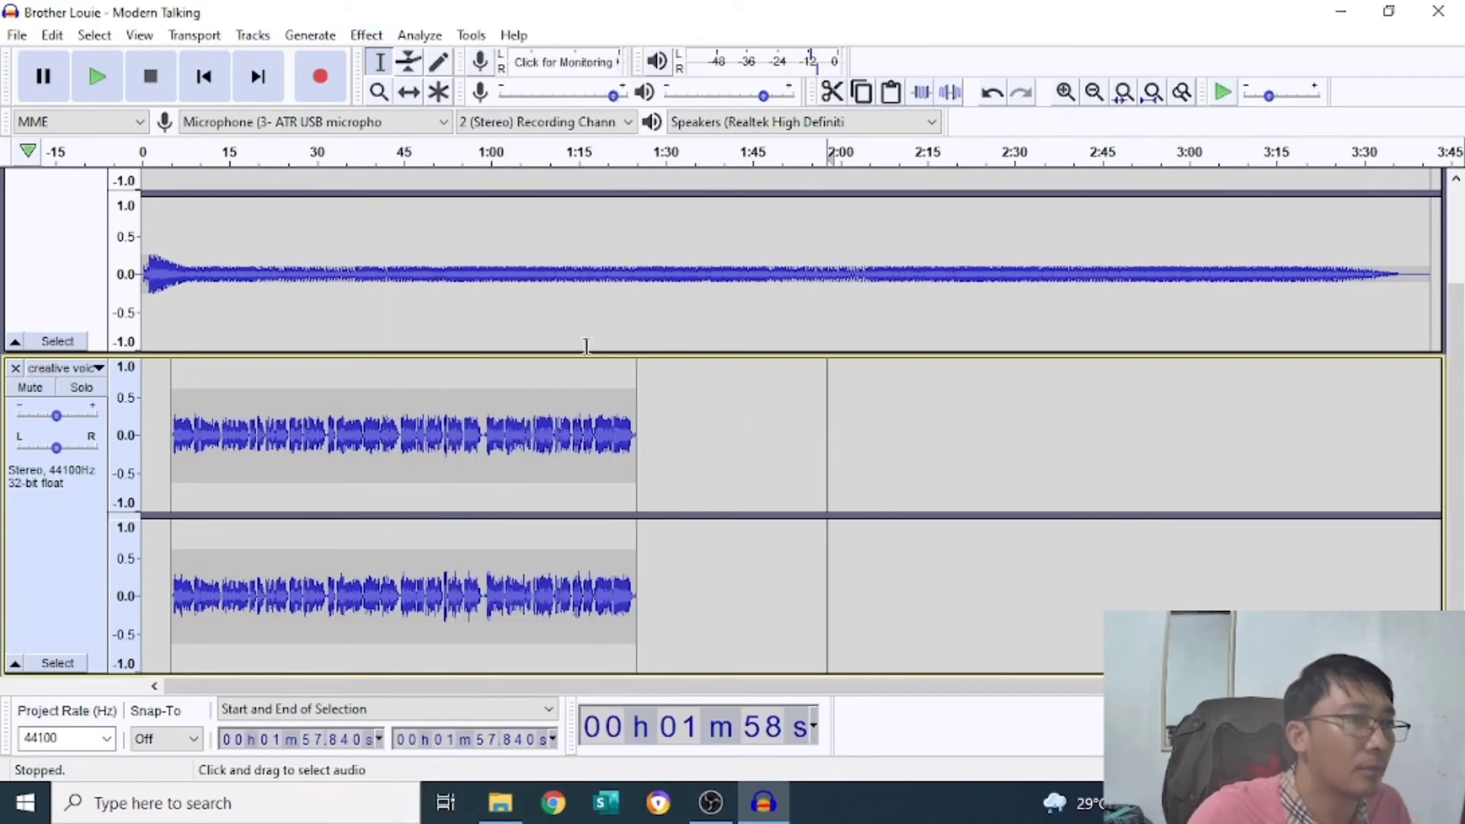
Step: Split the creative voice clip at about 42.6 s
{"action": "left_click", "coordinate": [390, 424]}
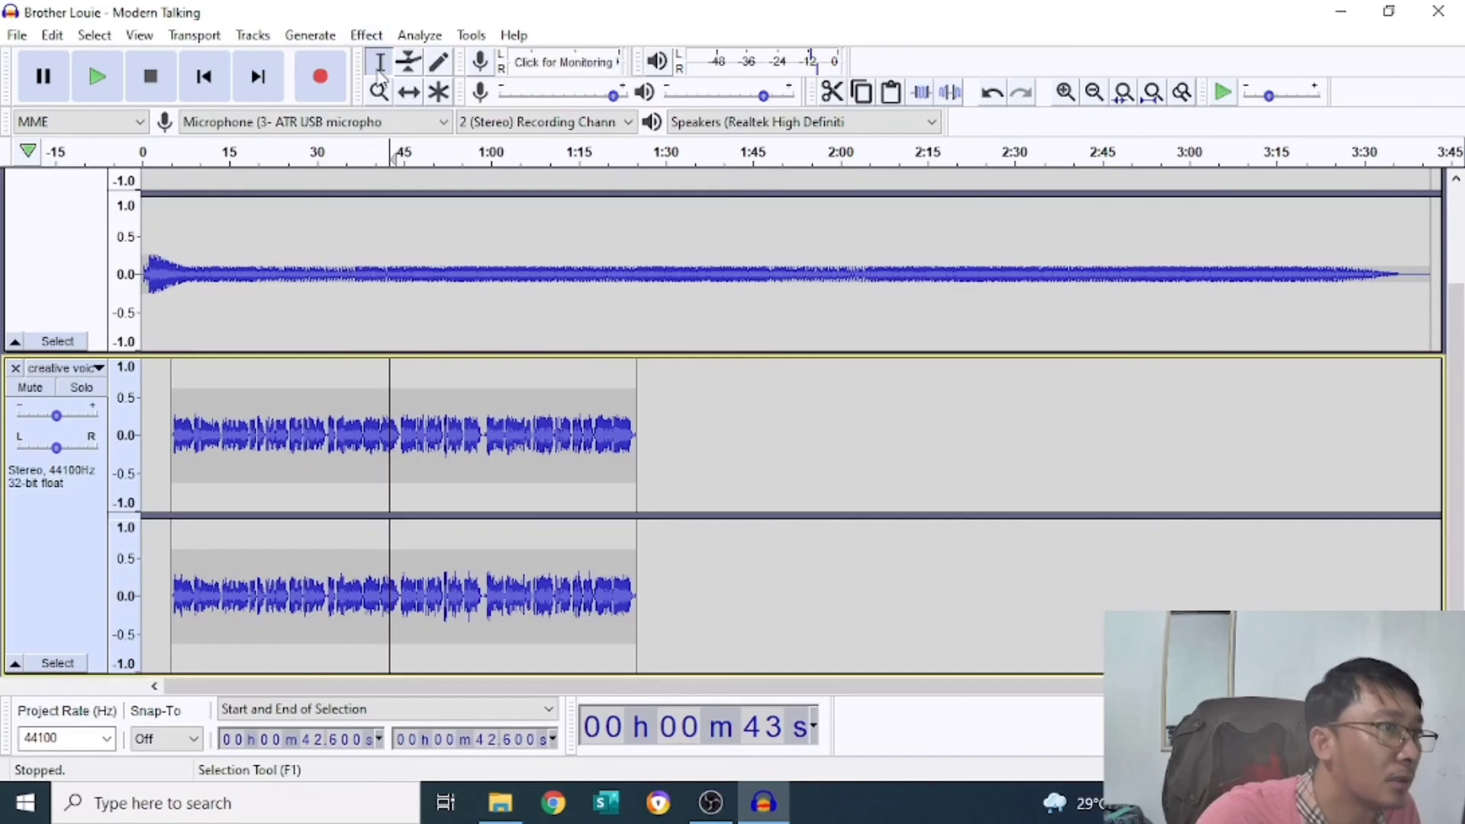
{"action": "left_click", "coordinate": [65, 40]}
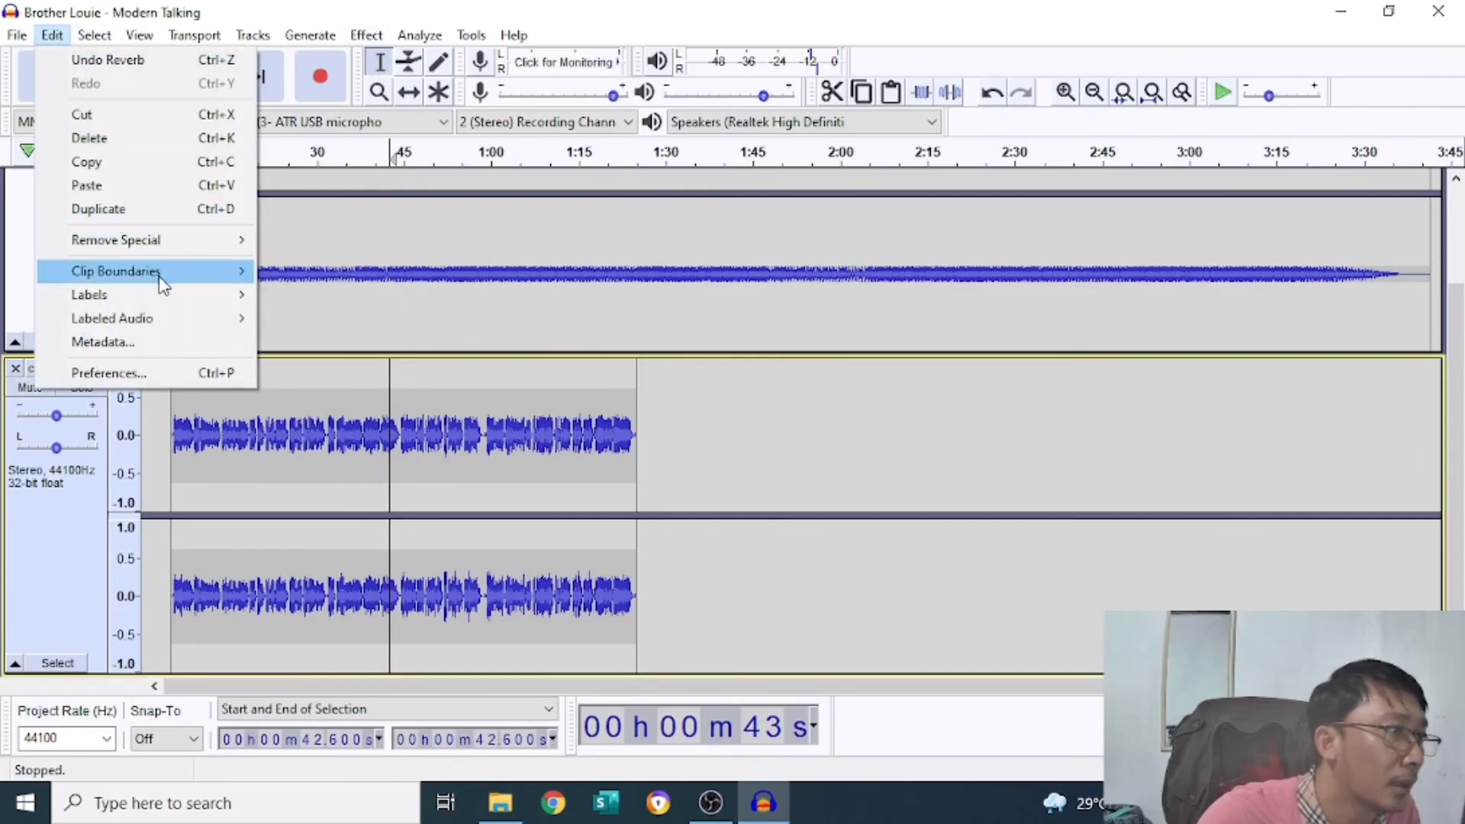
{"action": "mouse_move", "coordinate": [162, 275]}
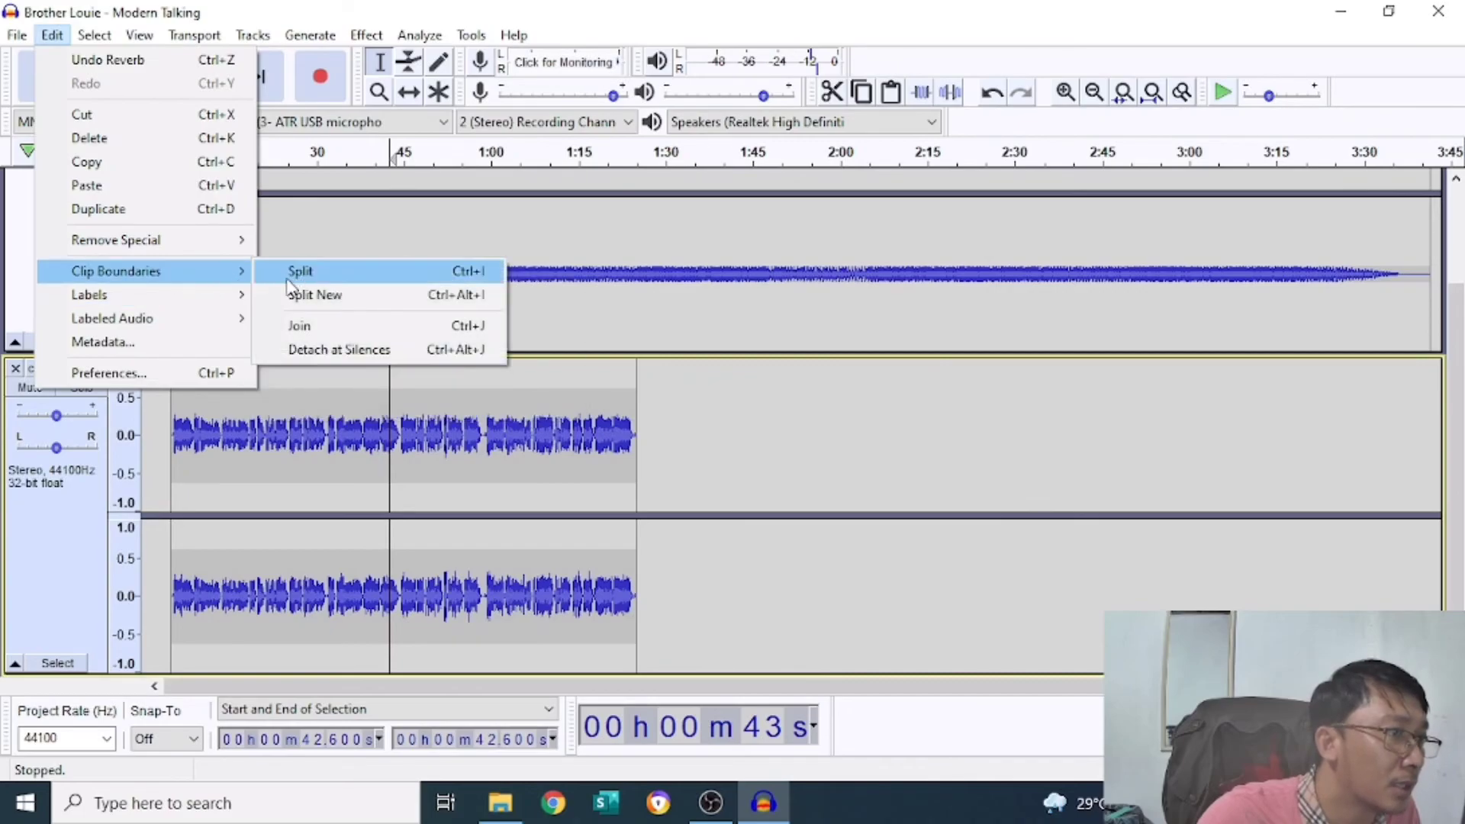
{"action": "left_click", "coordinate": [333, 277]}
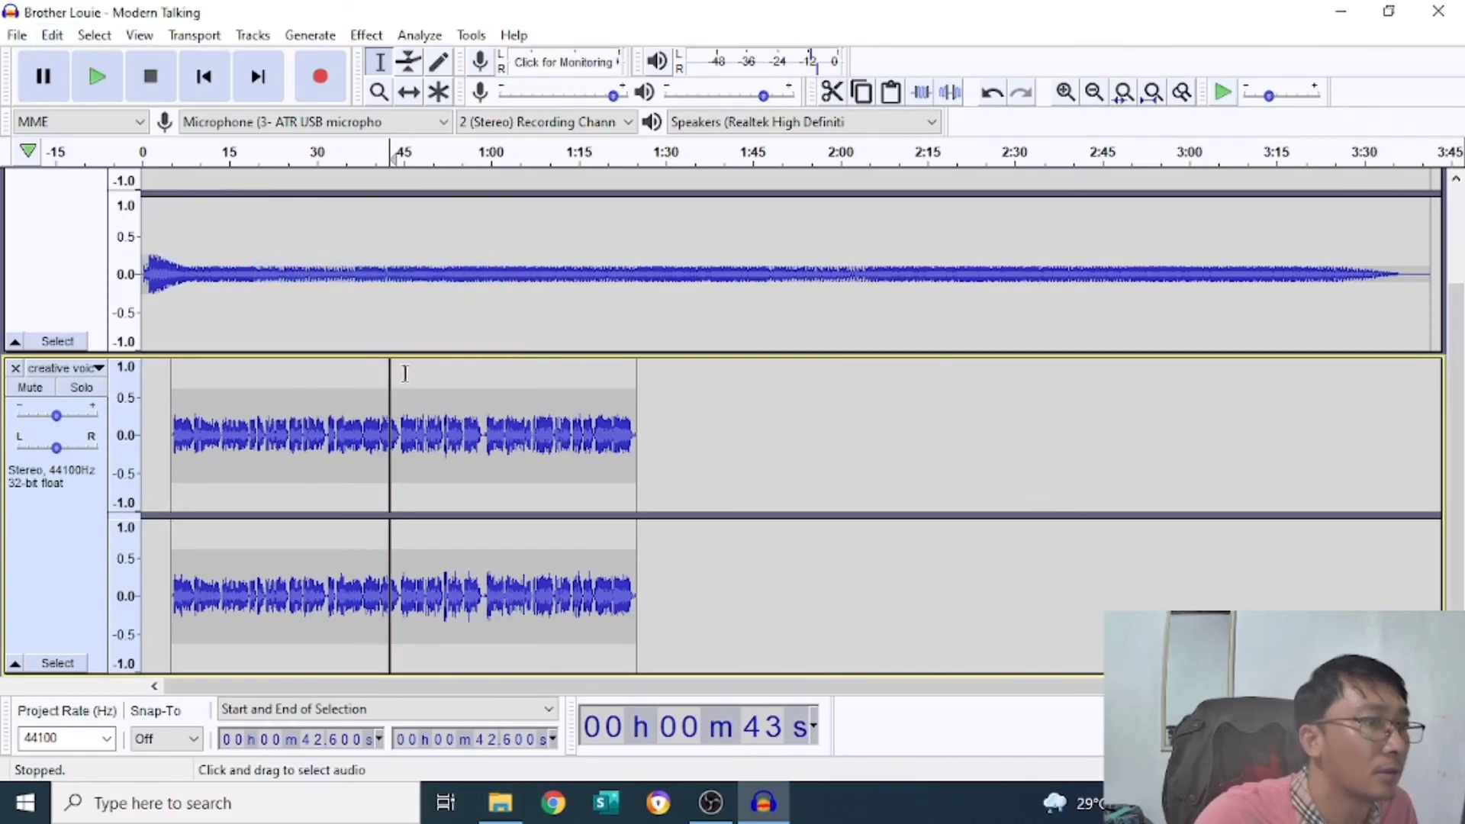
Step: Move the second piece of the split voice clip to about 57 s with the Time Shift tool, and return it against the first piece
{"action": "left_click", "coordinate": [408, 92]}
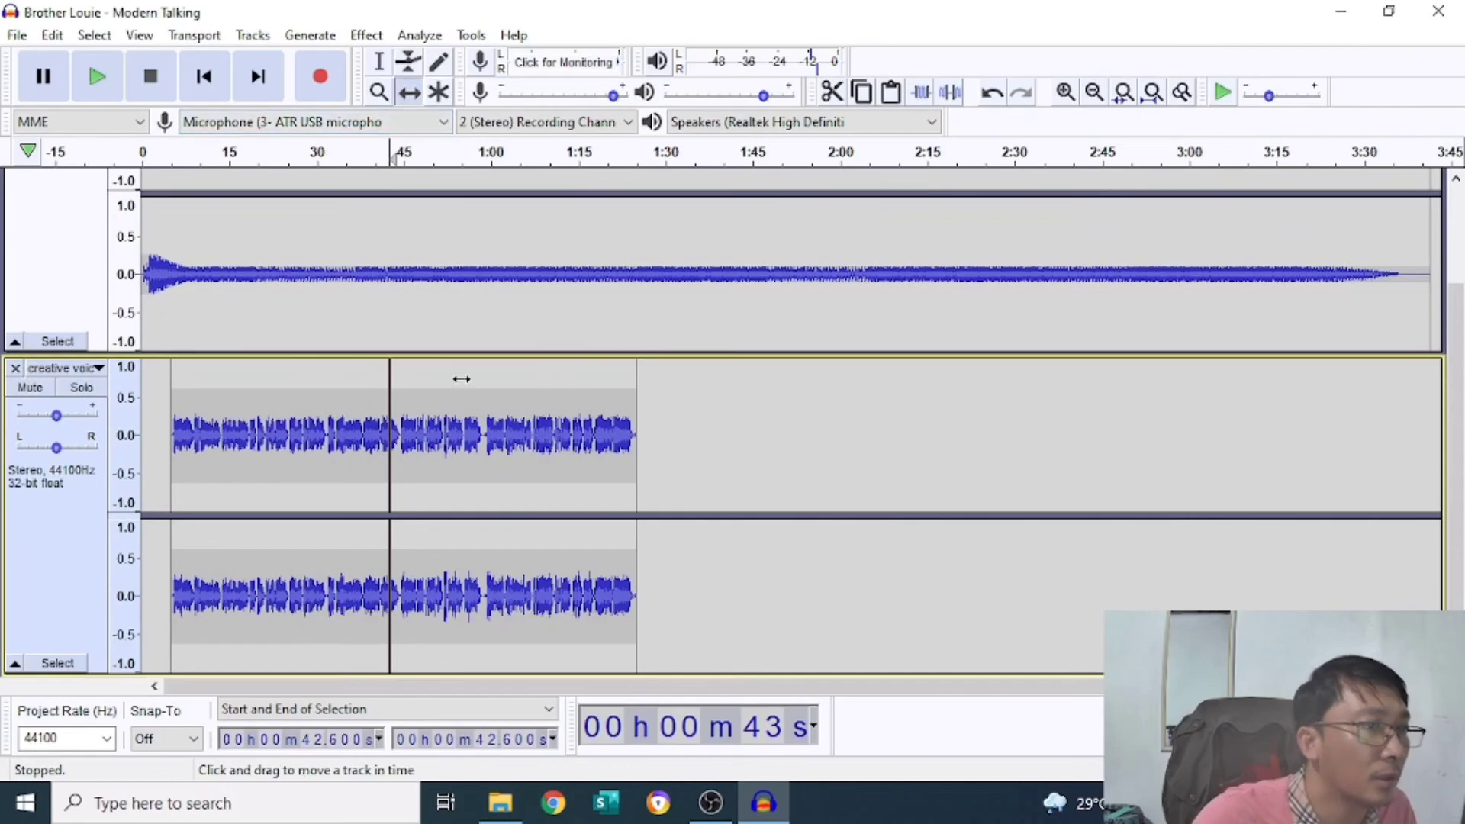
{"action": "left_click_drag", "start_coordinate": [469, 409], "coordinate": [507, 412]}
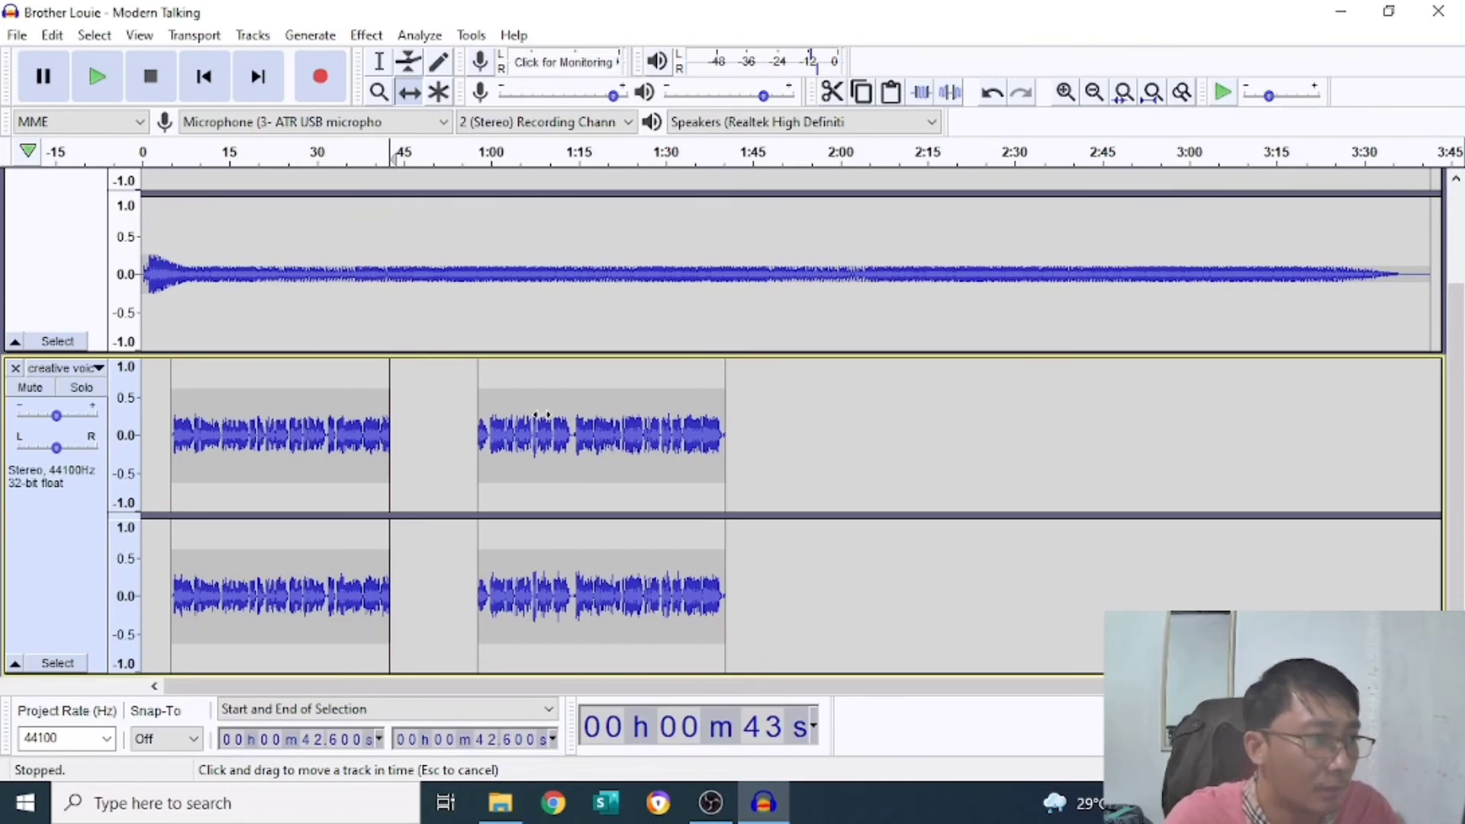
{"action": "left_click_drag", "start_coordinate": [541, 415], "coordinate": [435, 408]}
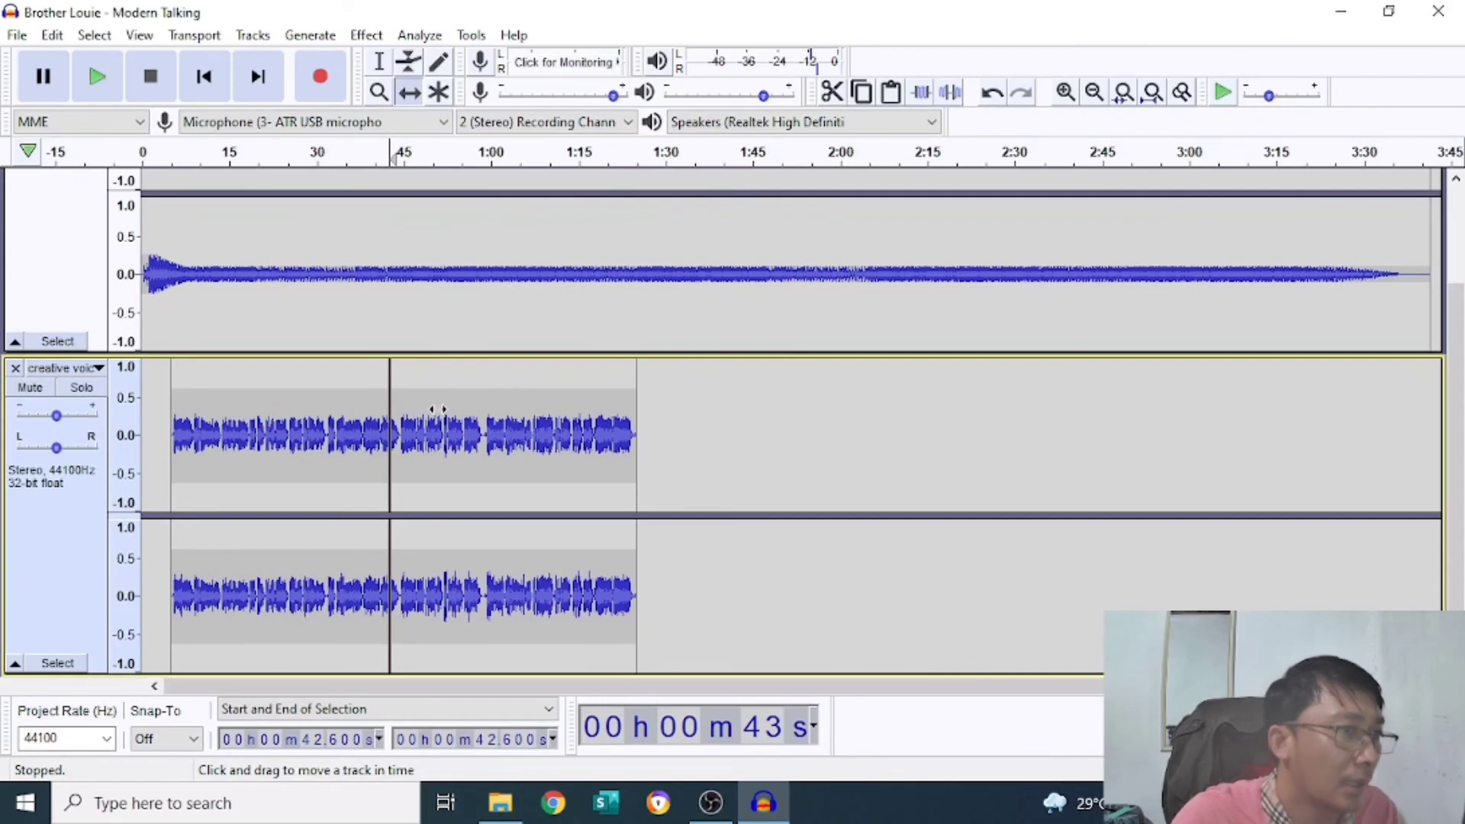
Step: Undo the clip split and the Reverb on the creative voice track
{"action": "key", "text": "space"}
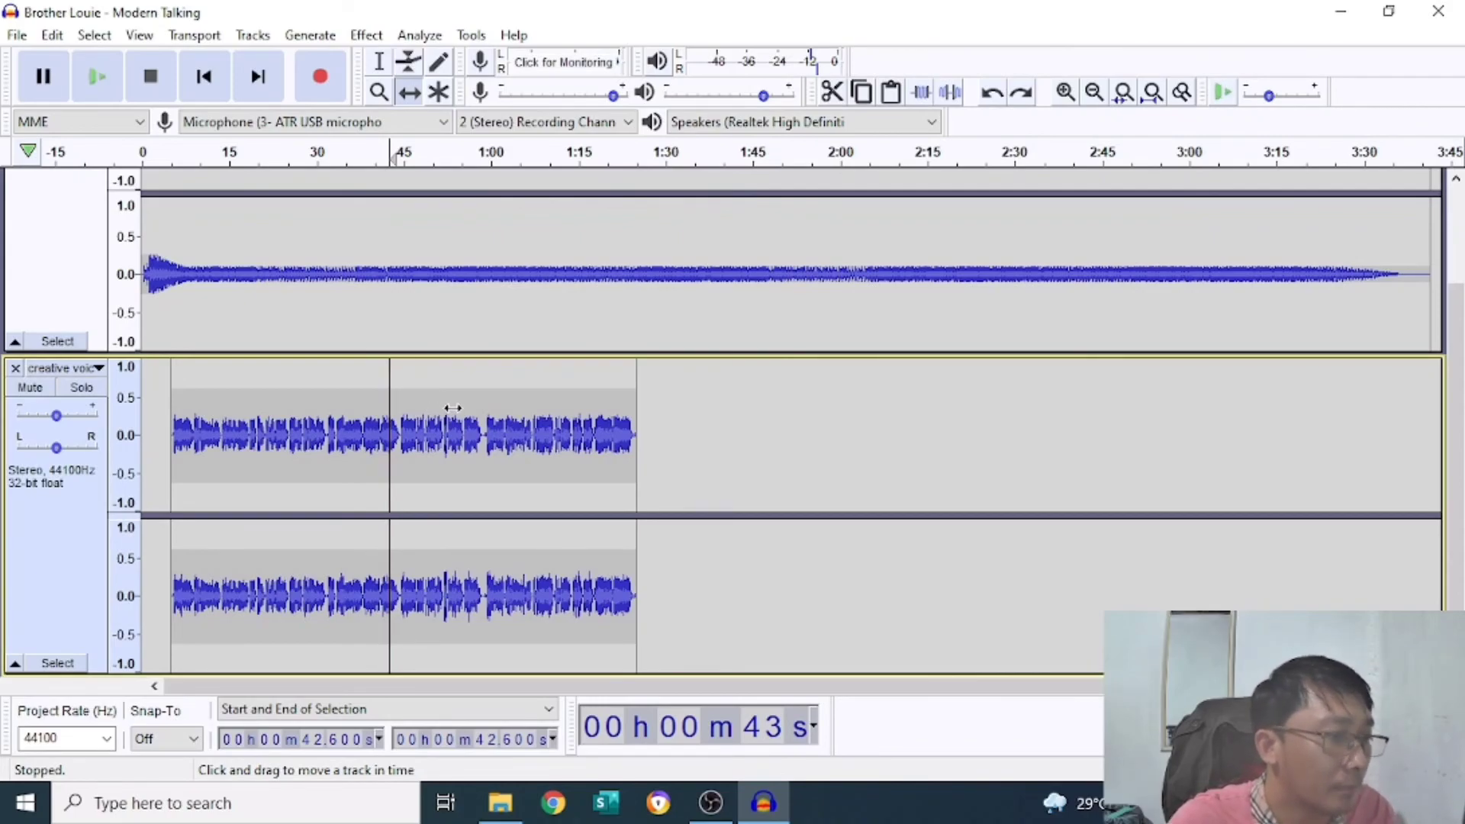
{"action": "key", "text": "ctrl+z"}
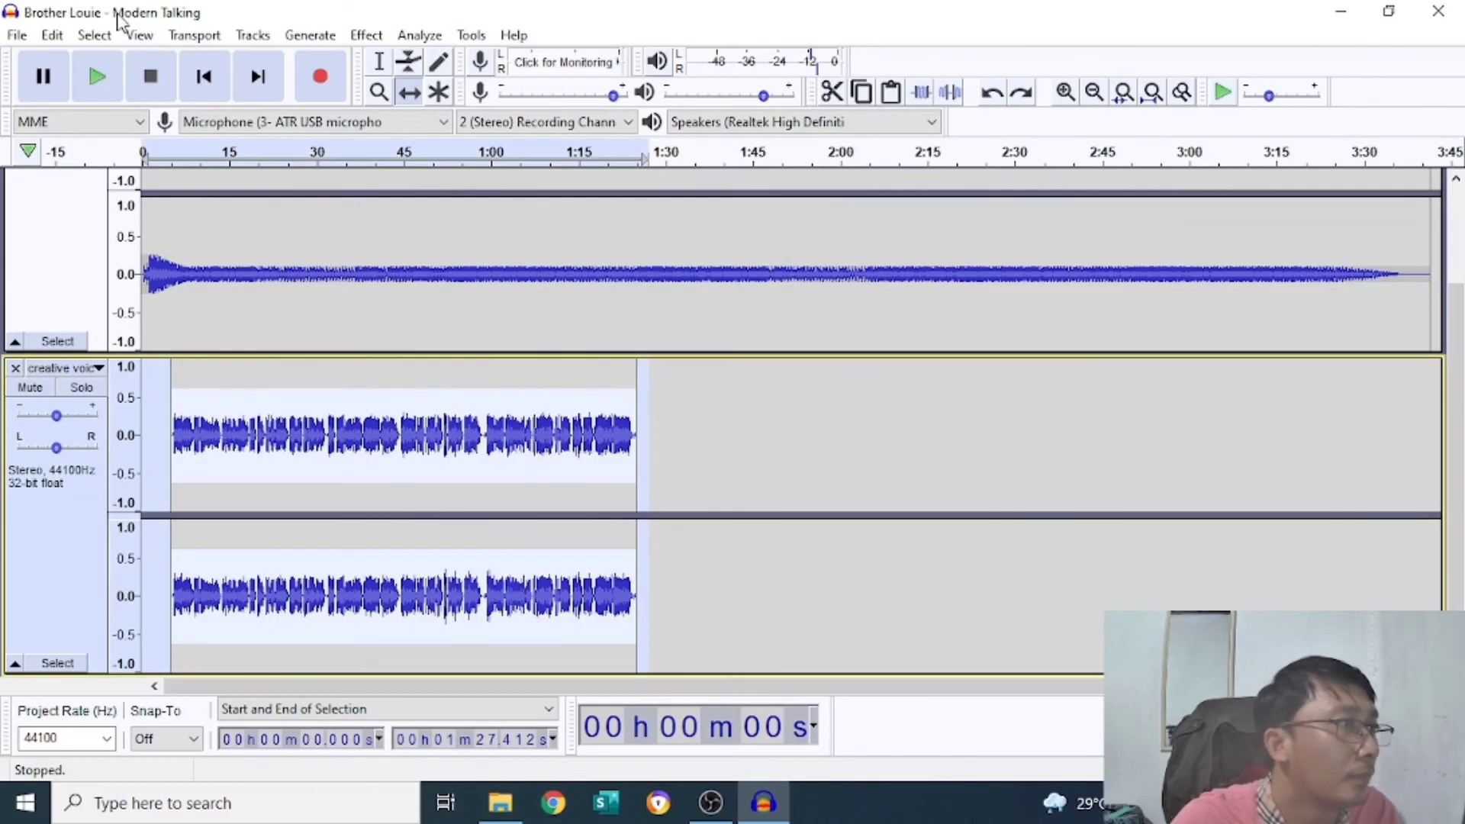
{"action": "left_click", "coordinate": [51, 35]}
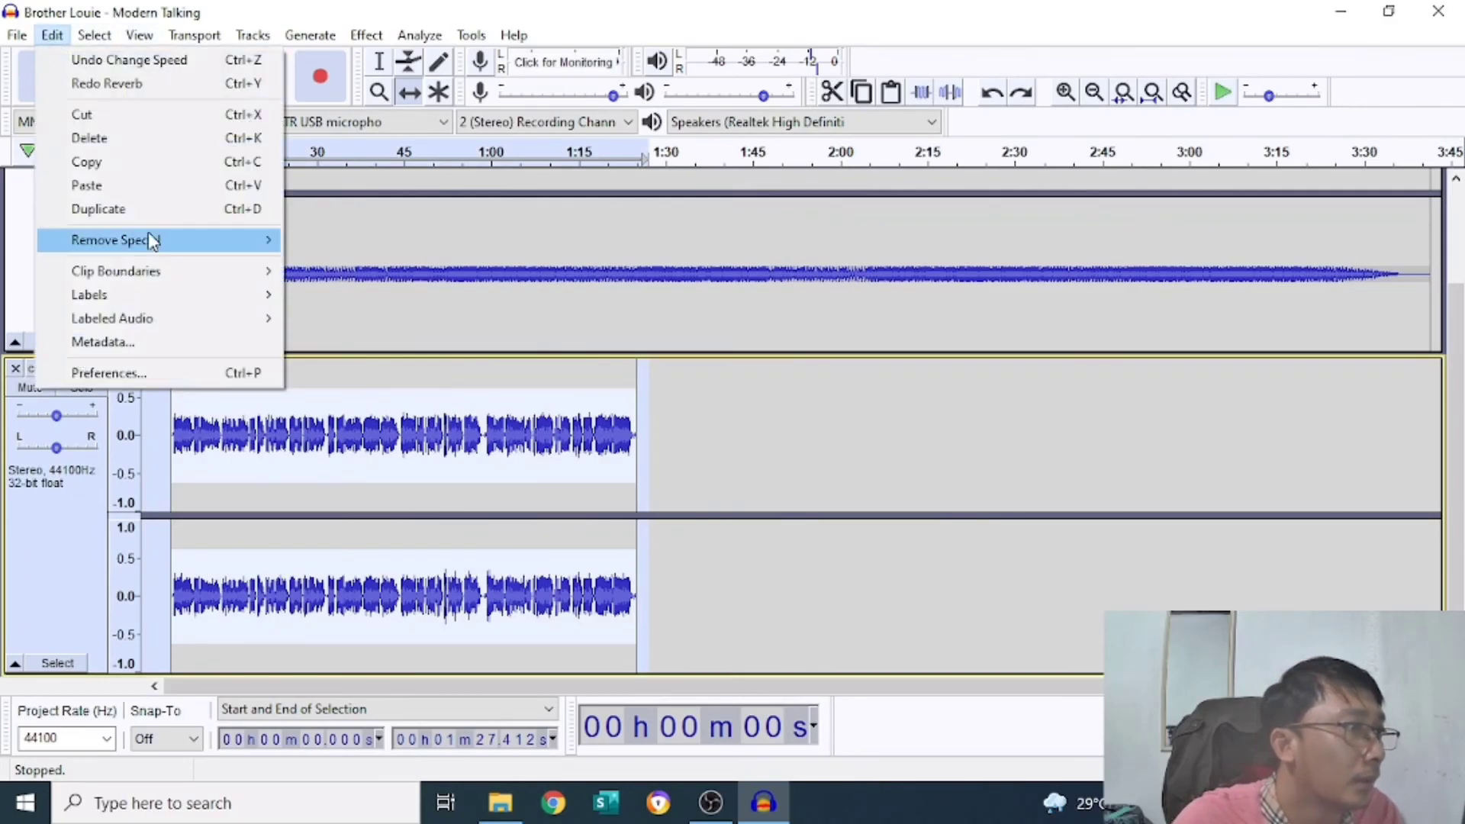
{"action": "mouse_move", "coordinate": [173, 276]}
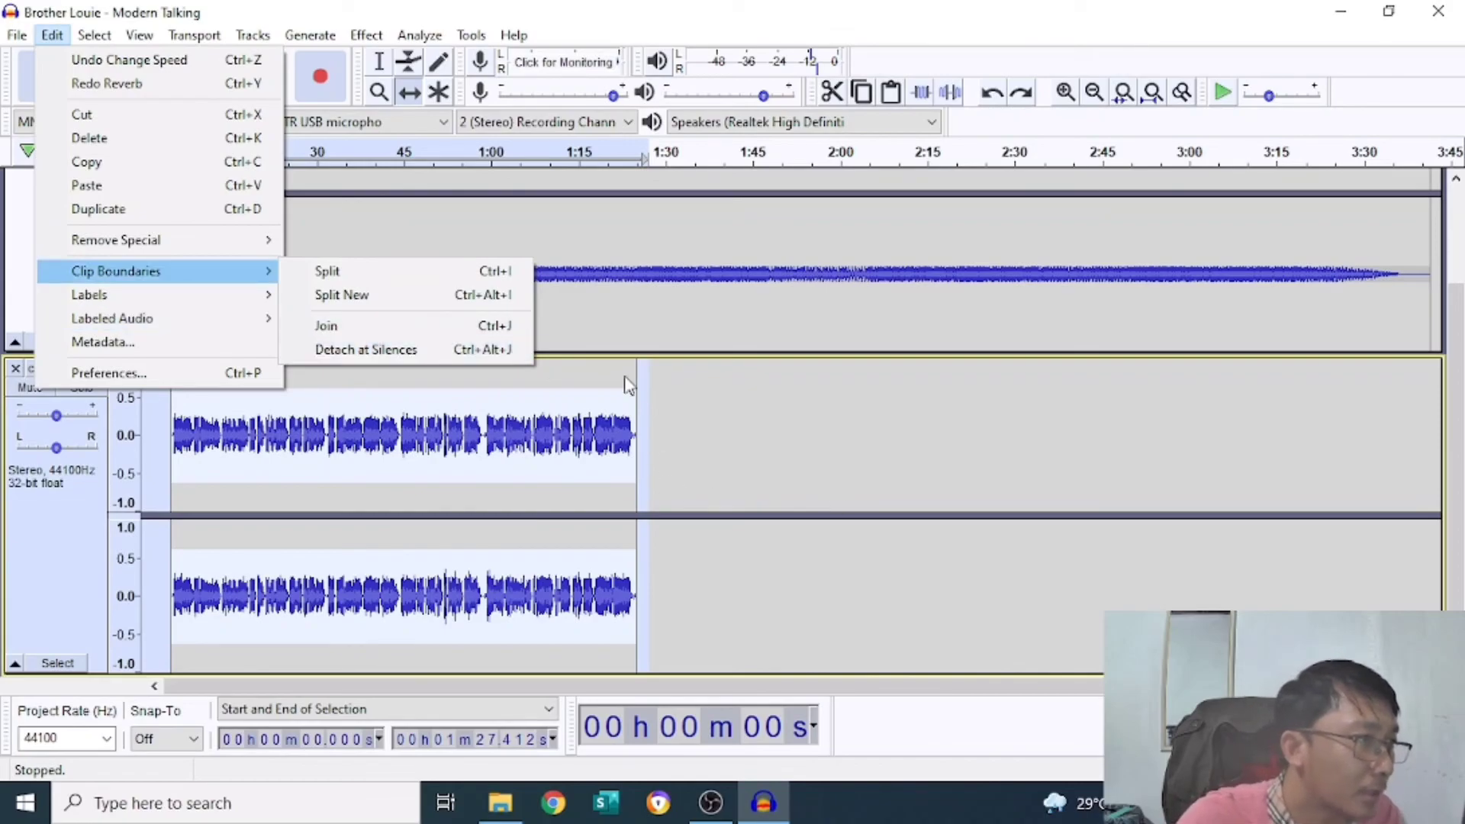
{"action": "left_click", "coordinate": [687, 442]}
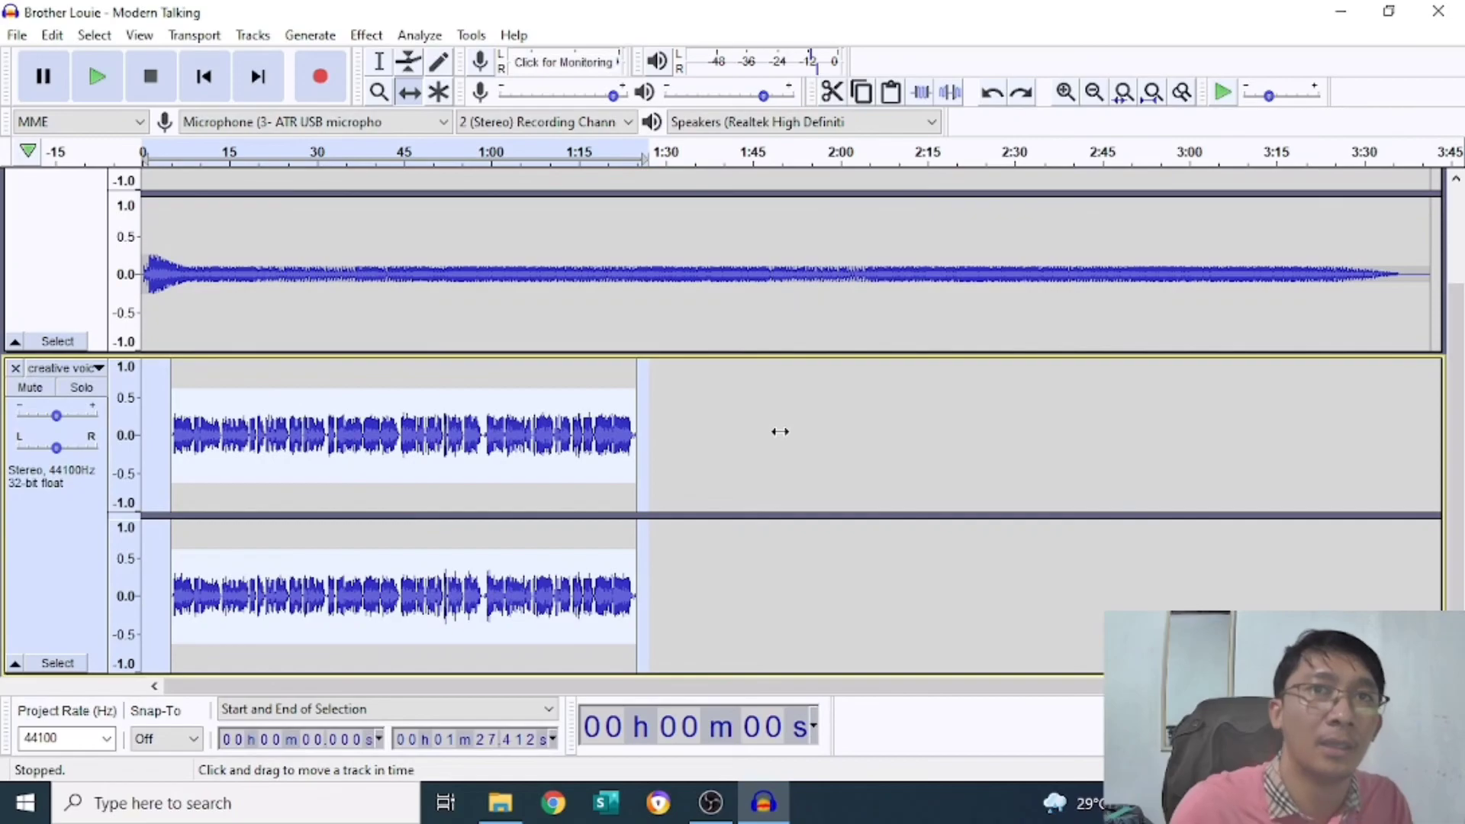
Step: Shift the creative voice clip slightly earlier so it starts at about 4 s
{"action": "left_click_drag", "start_coordinate": [705, 539], "coordinate": [700, 539]}
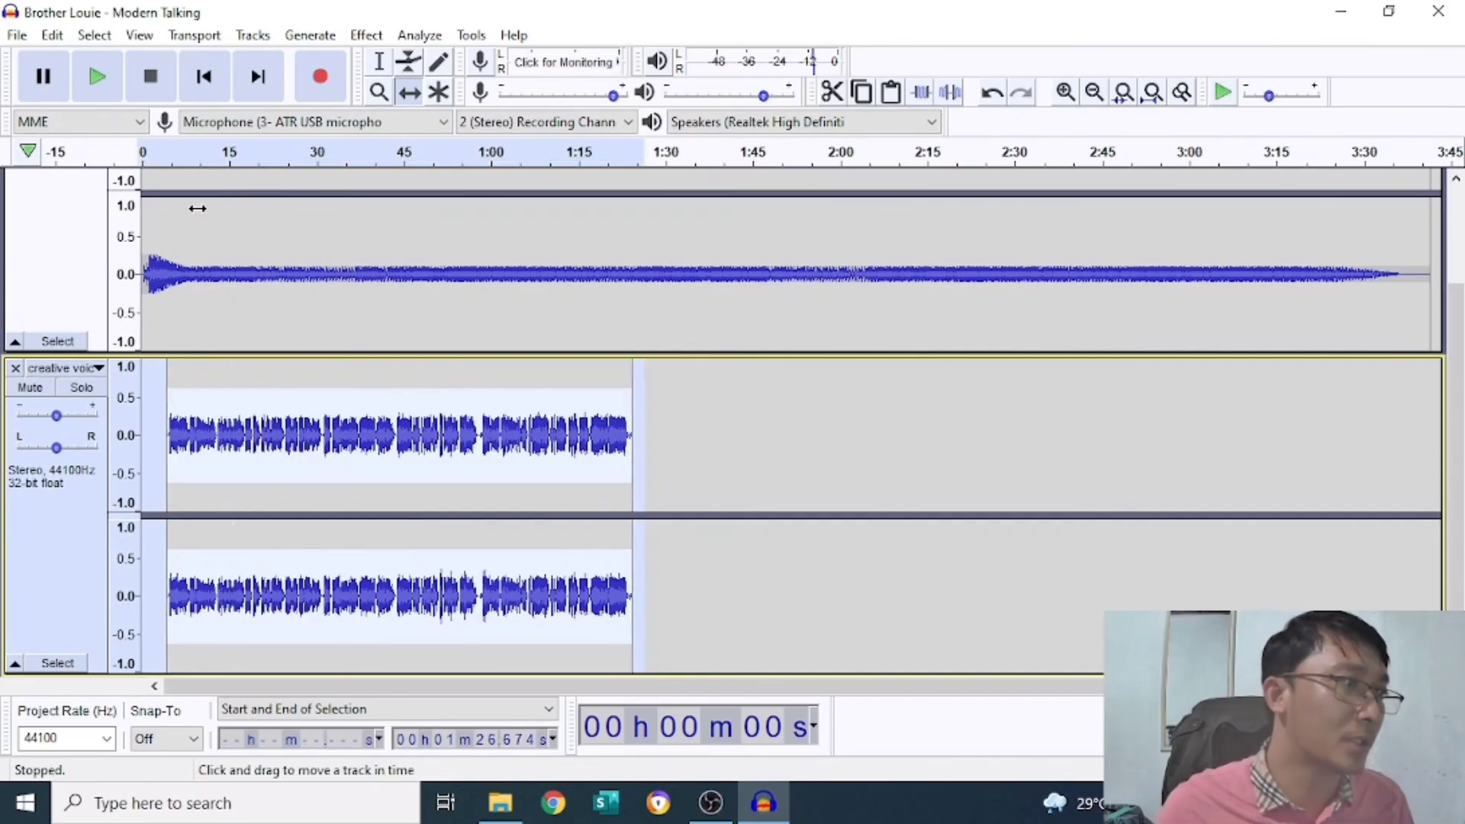